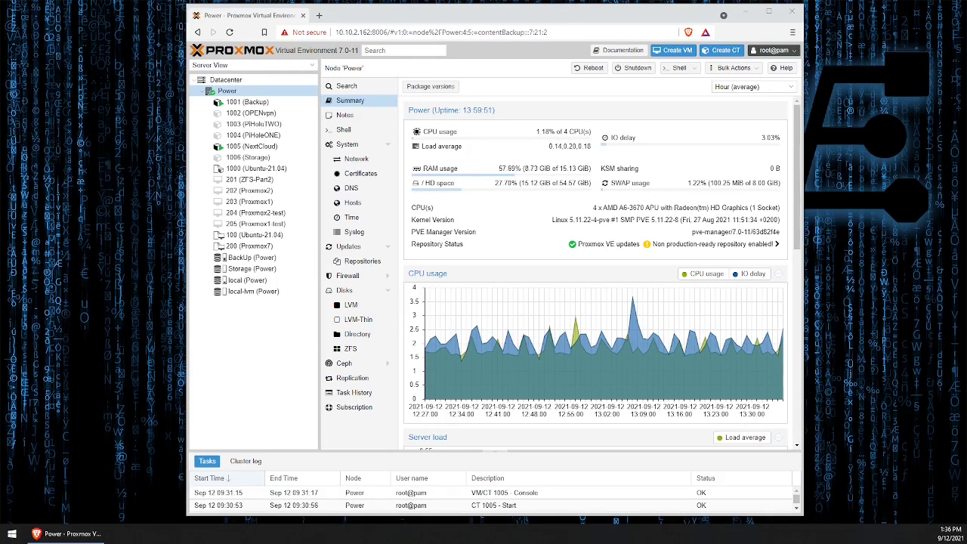
- Bring the Proxmox window showing node Power's Summary page to the front
left_click(654, 17)
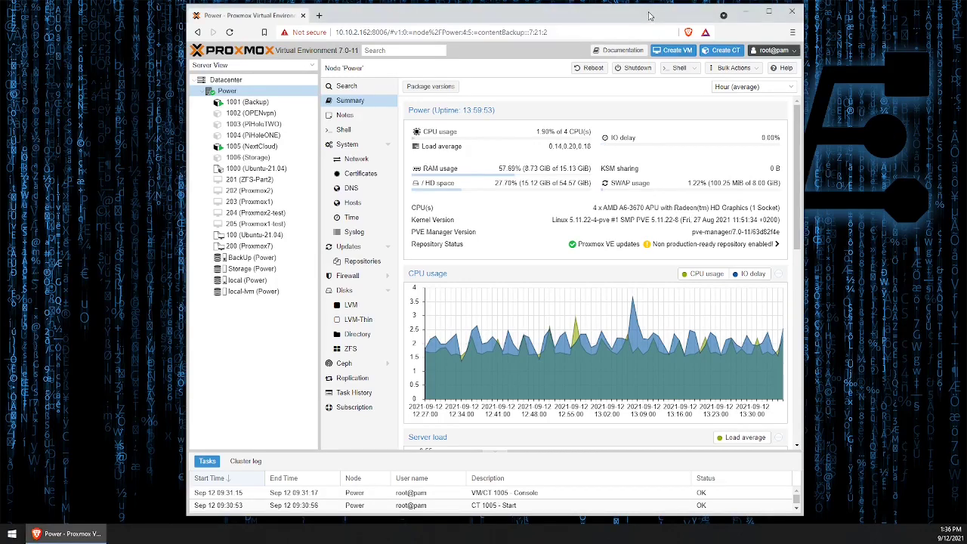
- Open a shell on Power, enlarge the console, and run 'pveam update'
left_click(680, 68)
left_click_drag(804, 7, 805, 56)
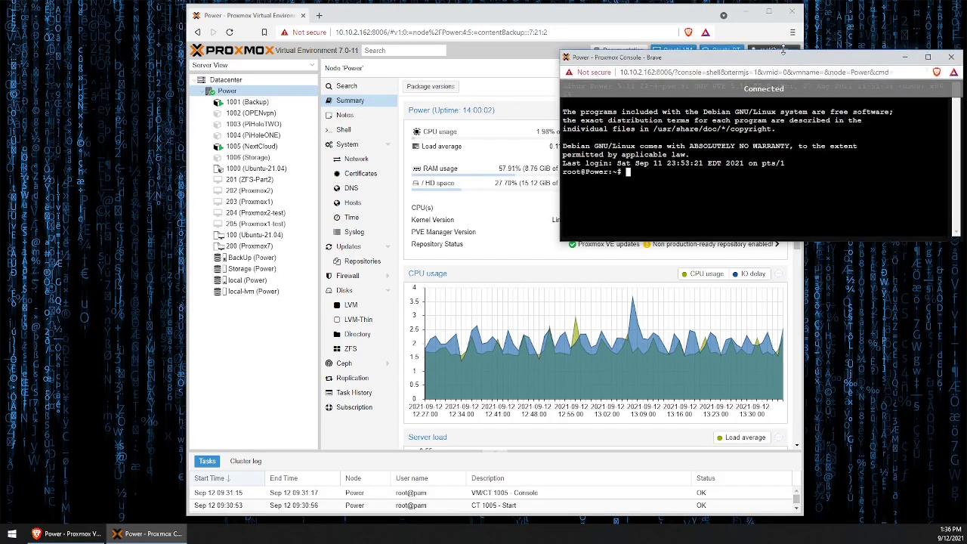
left_click_drag(800, 242, 799, 394)
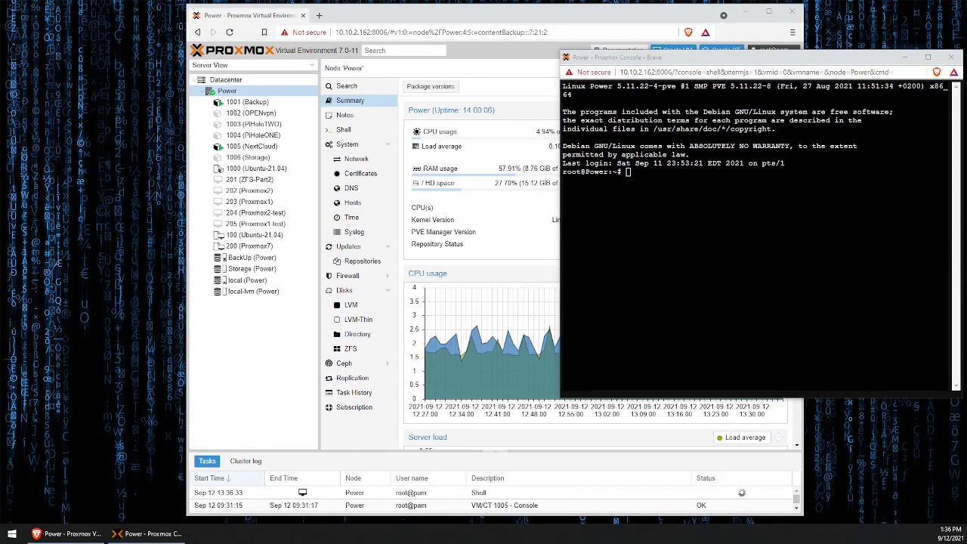
right_click(628, 175)
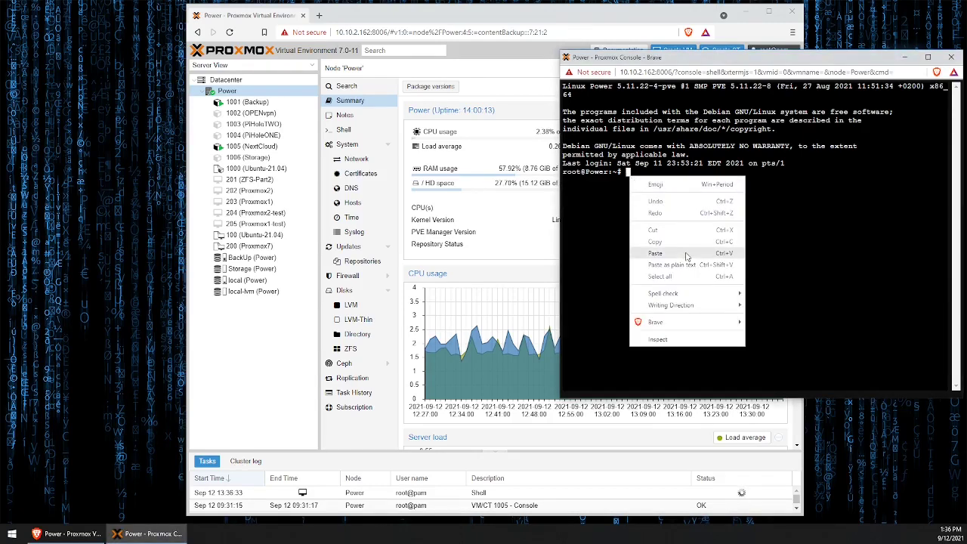
left_click(655, 253)
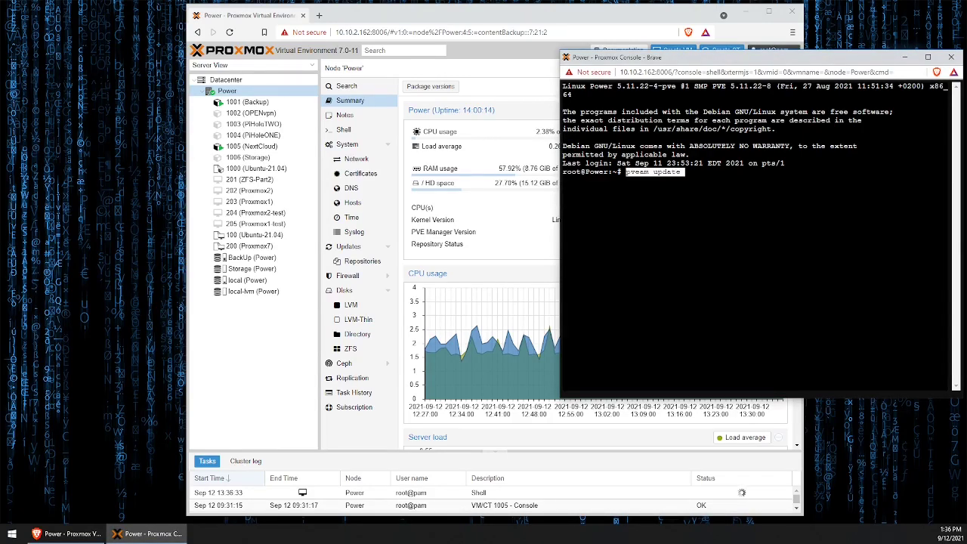
key("Return")
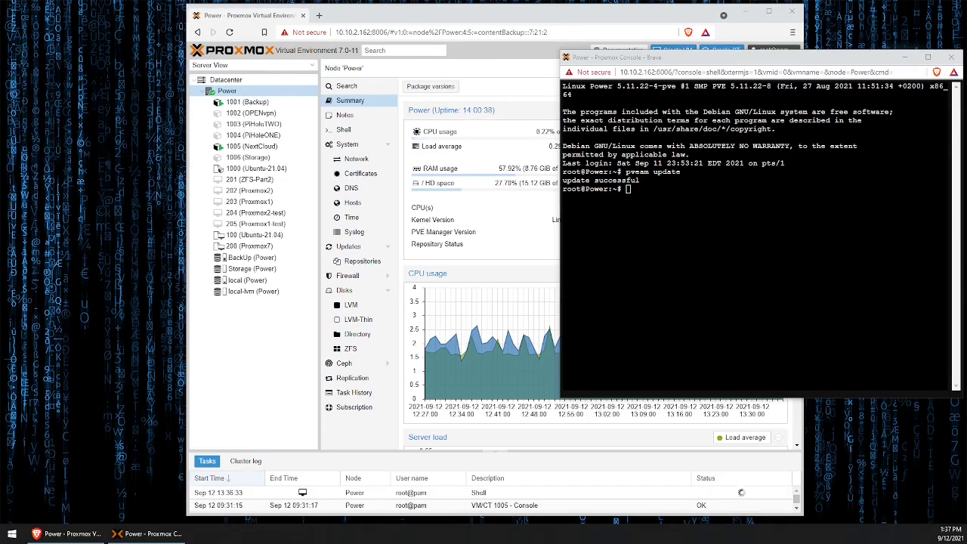
- List the available TurnKey templates with 'pveam available'
right_click(641, 190)
left_click(703, 266)
key("Return")
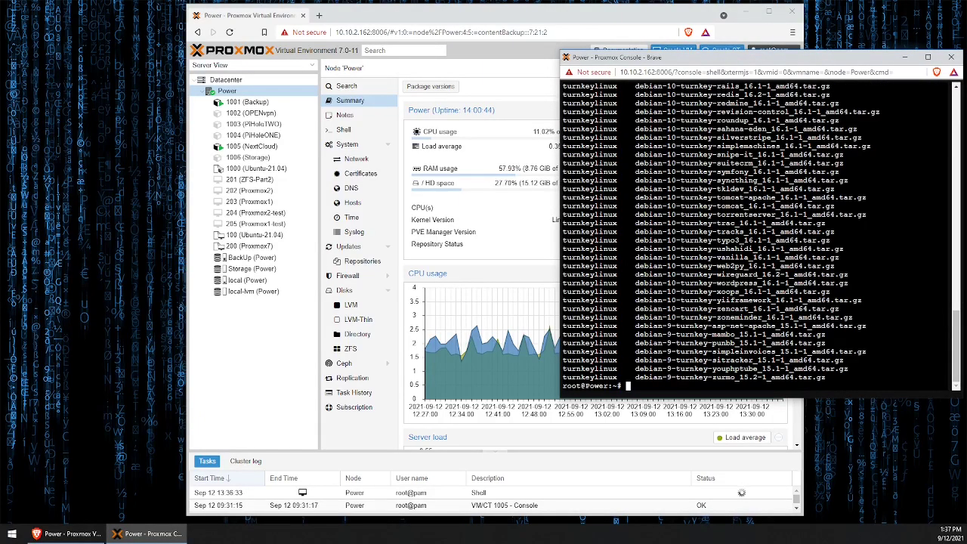
mouse_move(953, 327)
left_mouse_down()
mouse_move(954, 113)
mouse_move(955, 346)
left_mouse_up()
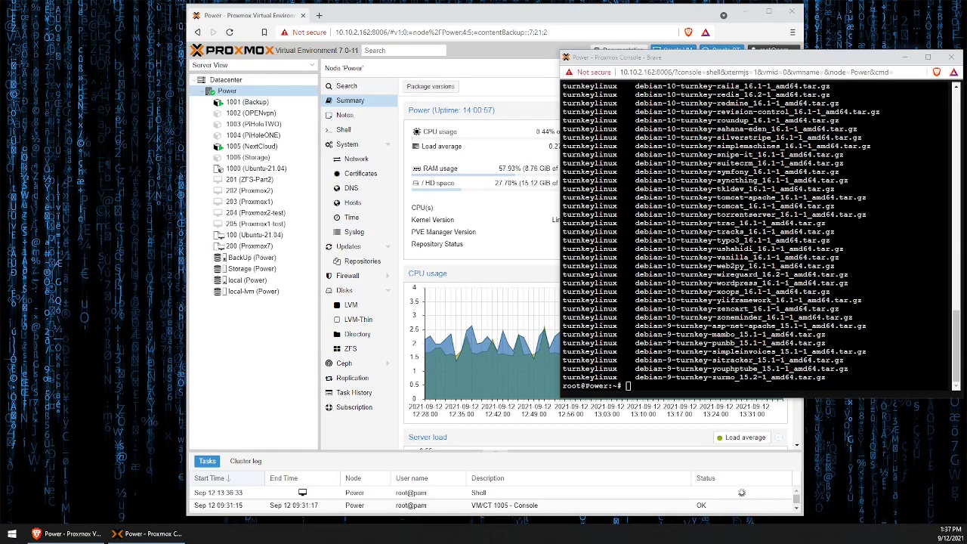
- Enter 'pveam download local' at the shell prompt
right_click(679, 398)
left_click(707, 298)
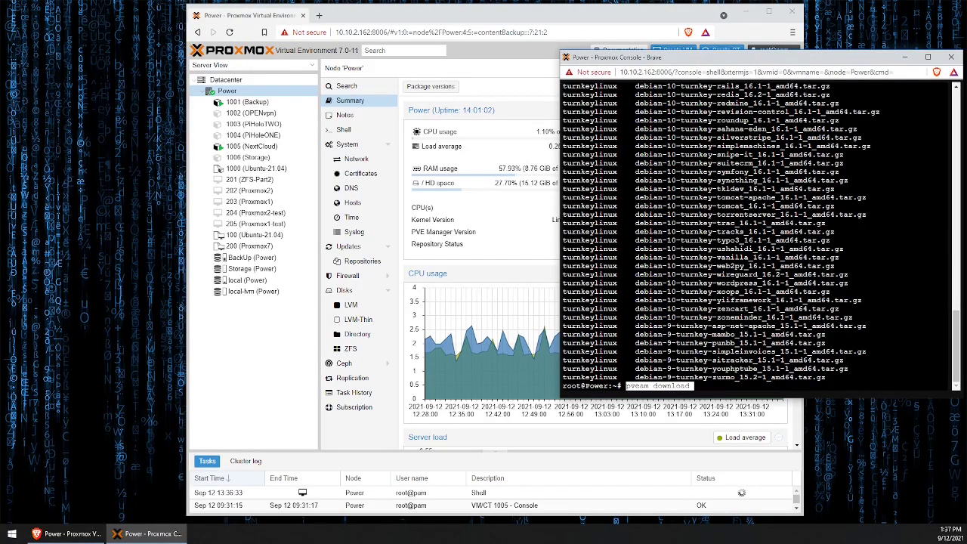
key("BackSpace")
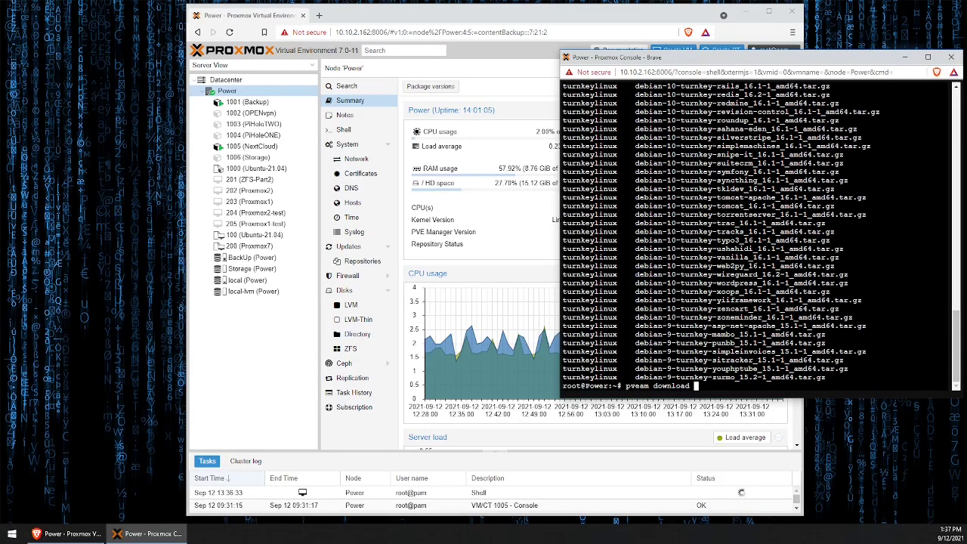
type("local")
- Copy debian-10-turnkey-nextcloud_16.1-1_amd64.tar.gz from the list, append it, and run the download
scroll(756, 236, "up", 5)
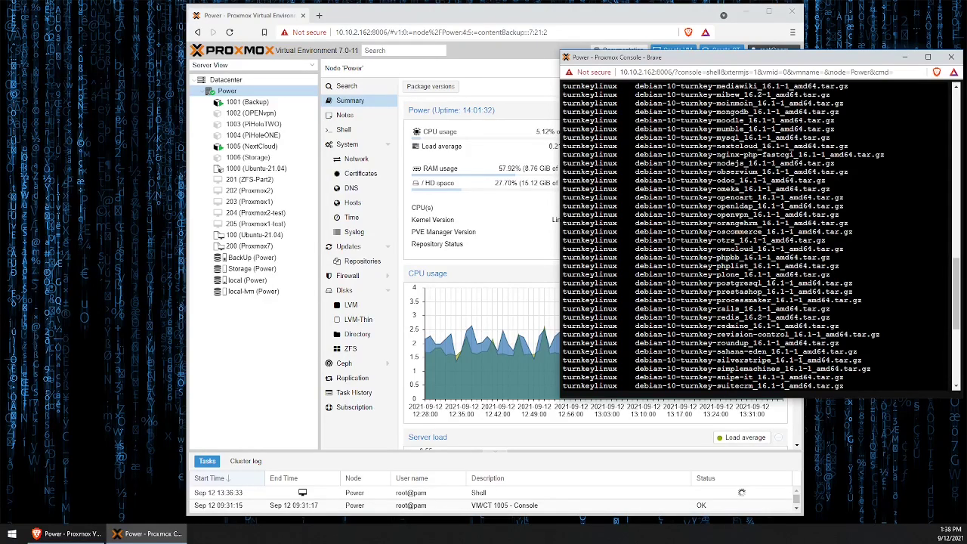
left_click_drag(636, 146, 848, 145)
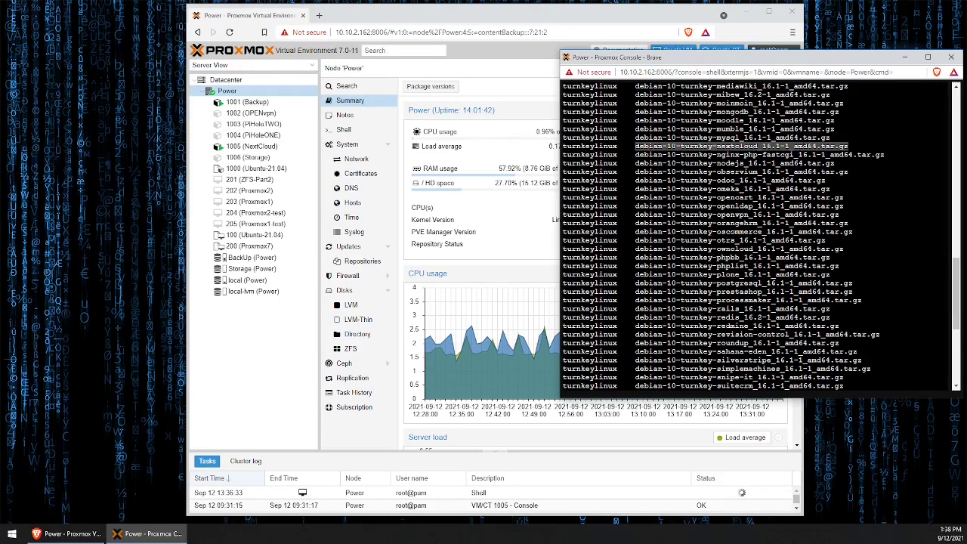
right_click(803, 144)
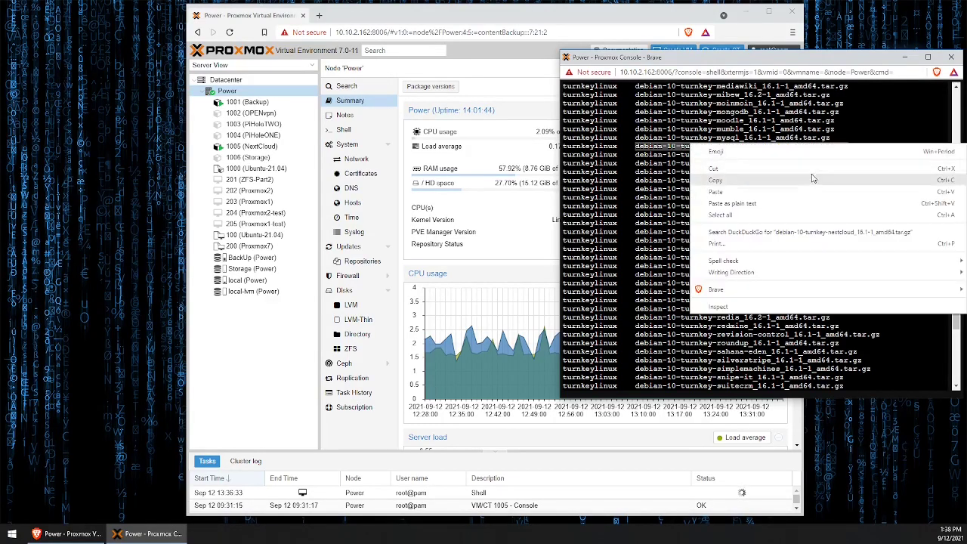
left_click(813, 178)
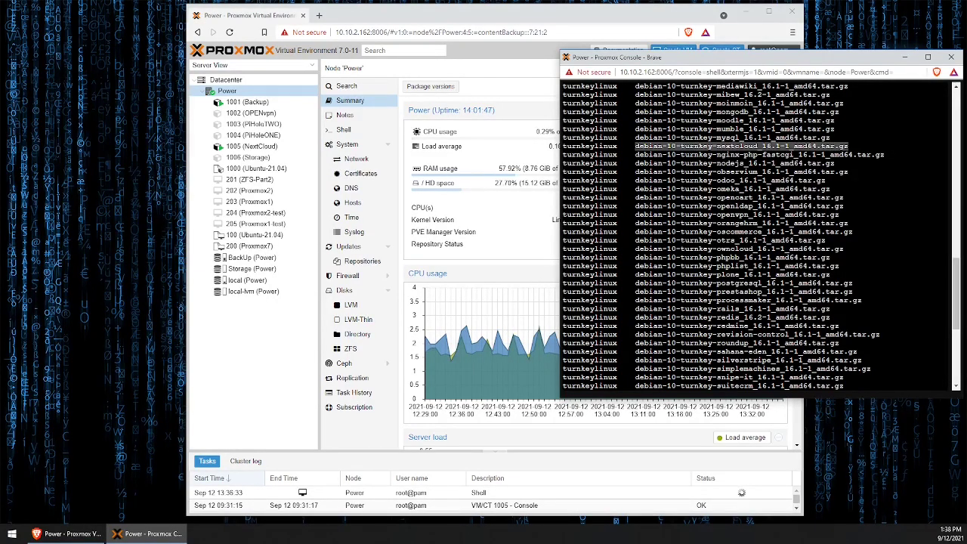
scroll(756, 234, "down", 9)
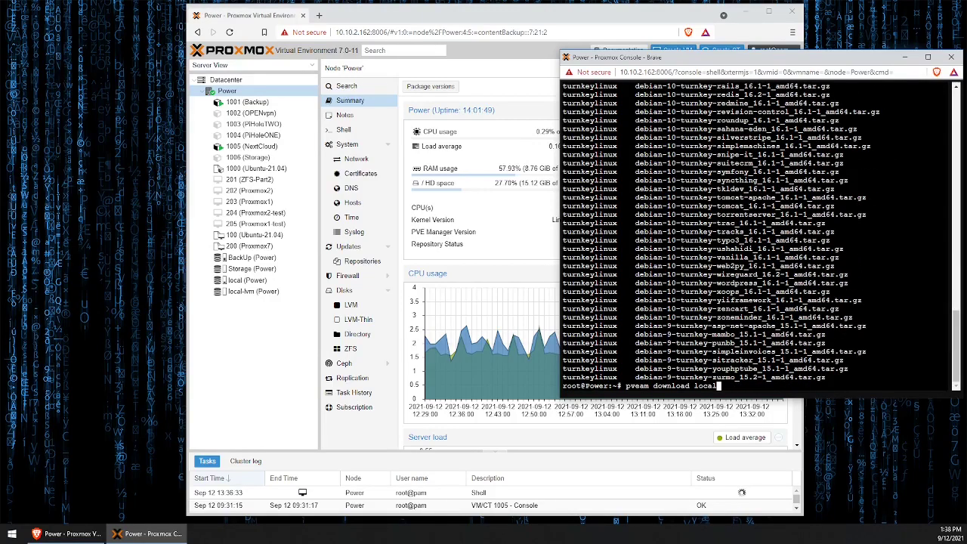
right_click(729, 217)
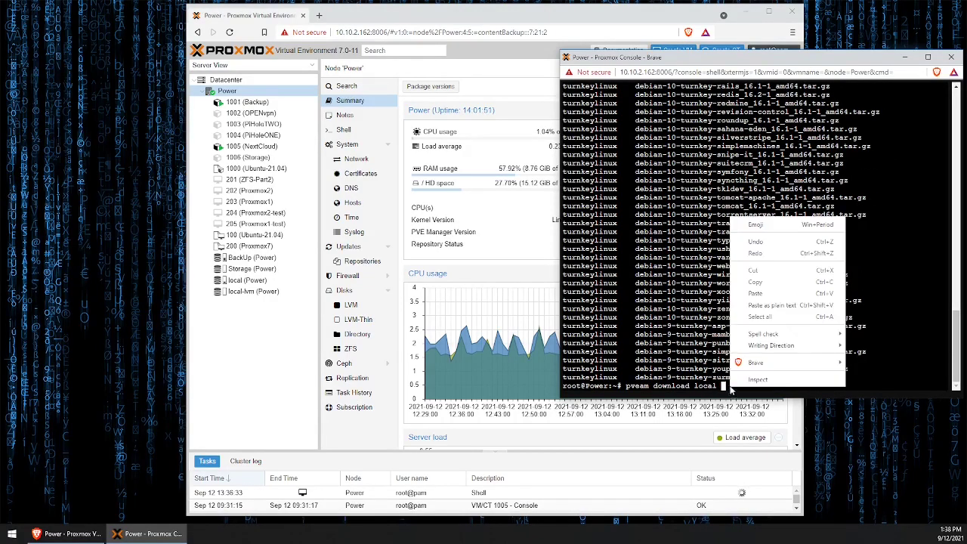
left_click(782, 294)
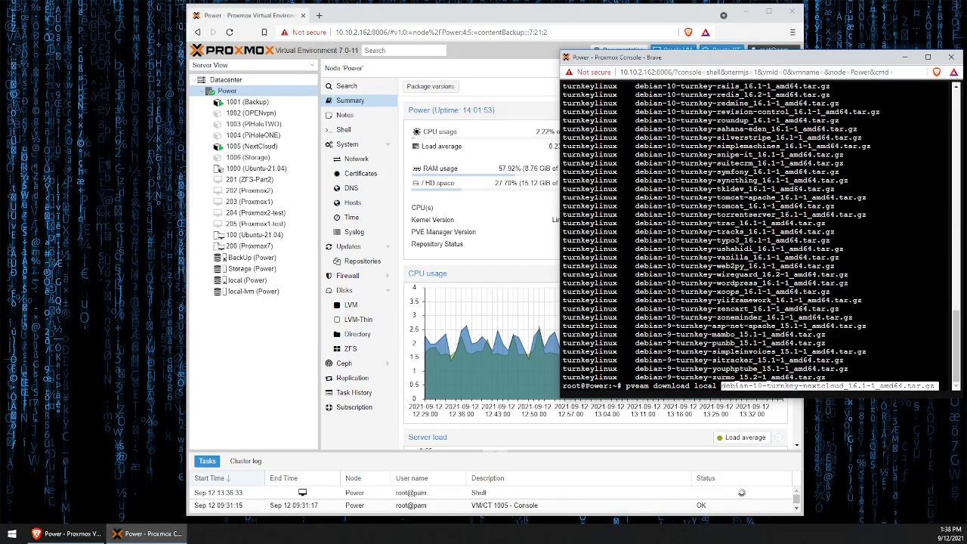
key("Return")
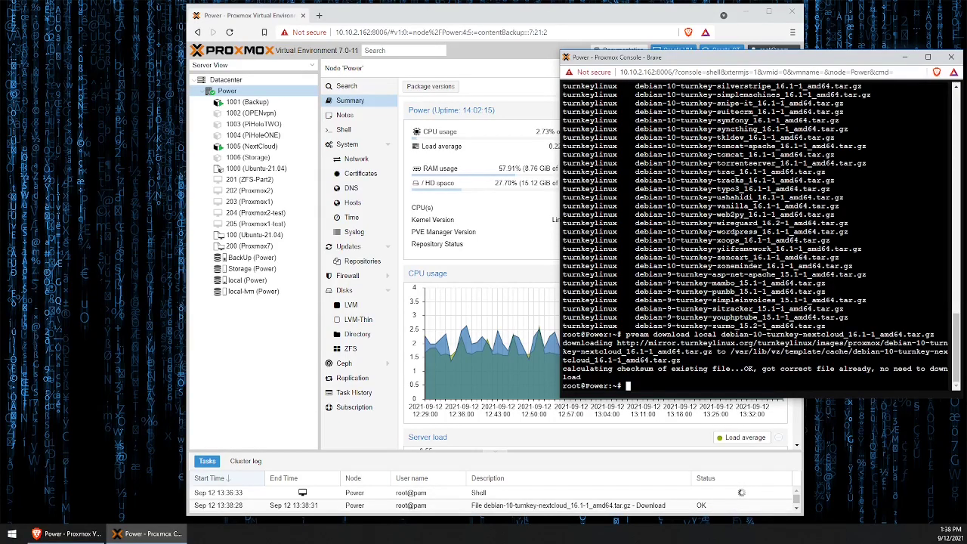
- Close the shell, find the Nextcloud template under local (Power) CT Templates, and launch Create CT
left_click(951, 57)
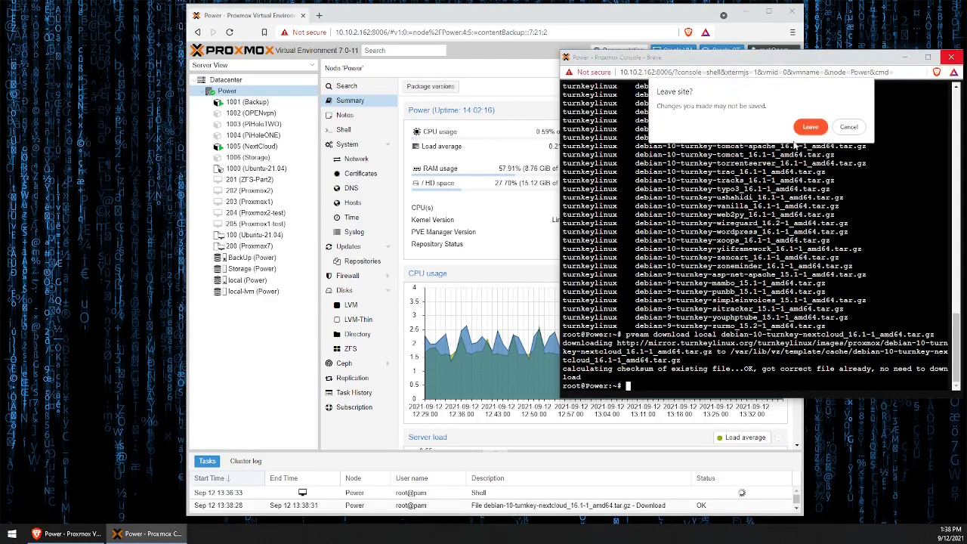
left_click(809, 127)
left_click(260, 280)
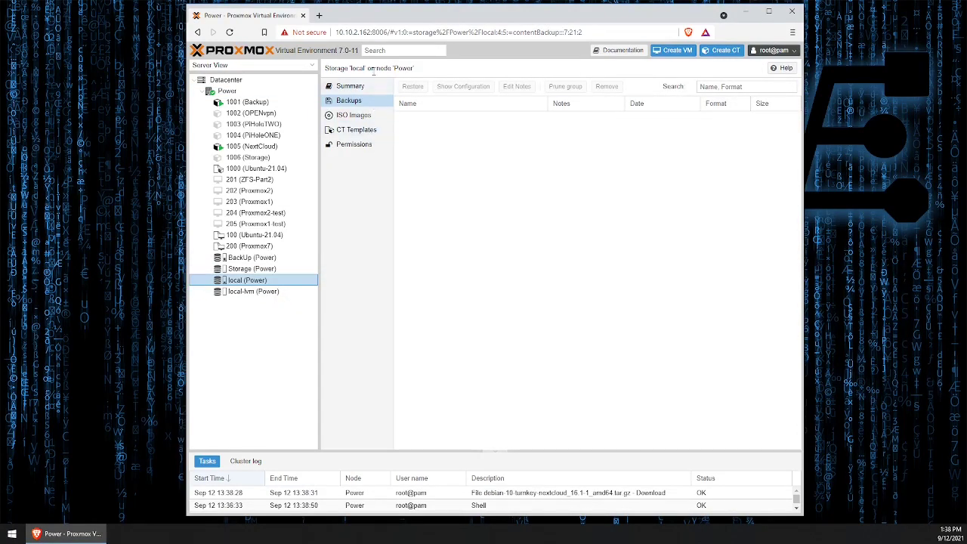
left_click(370, 133)
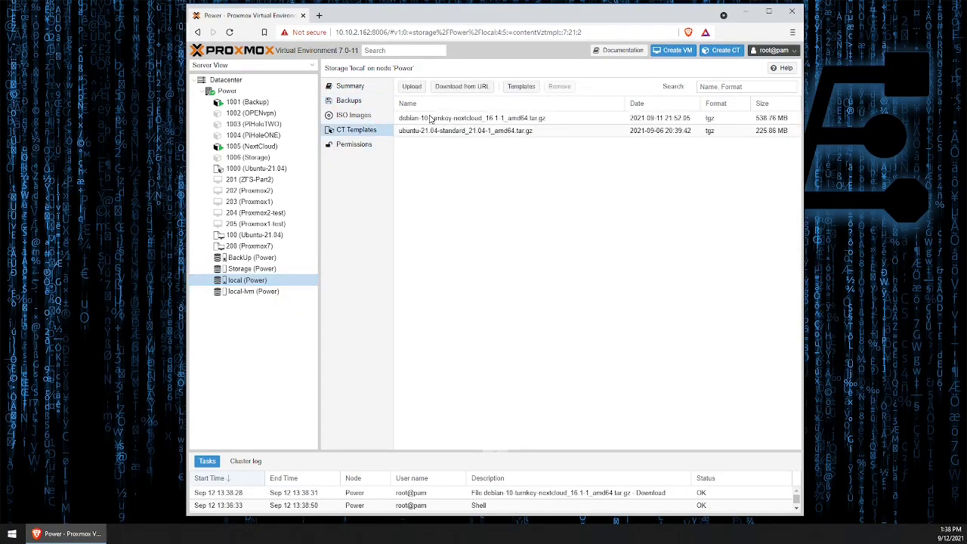
left_click(491, 121)
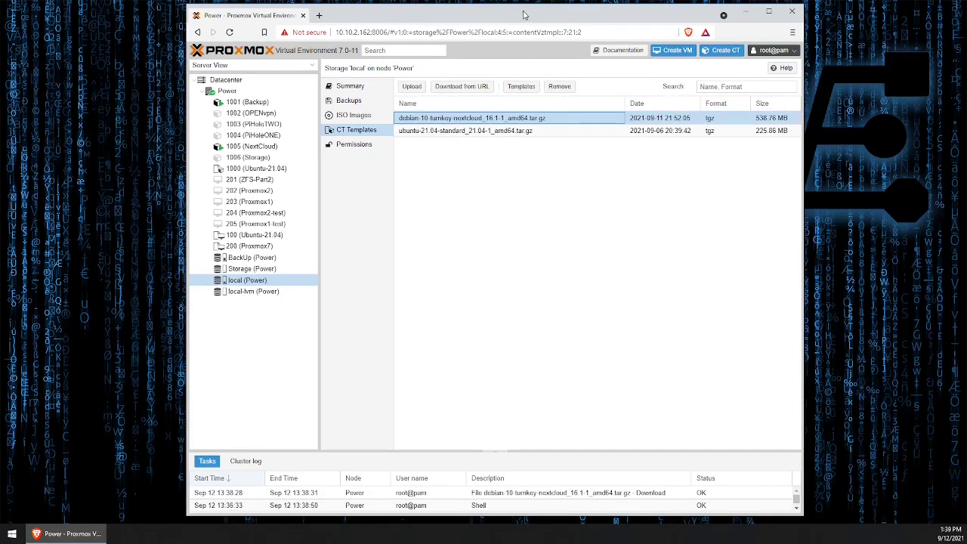
left_click_drag(523, 12, 522, 10)
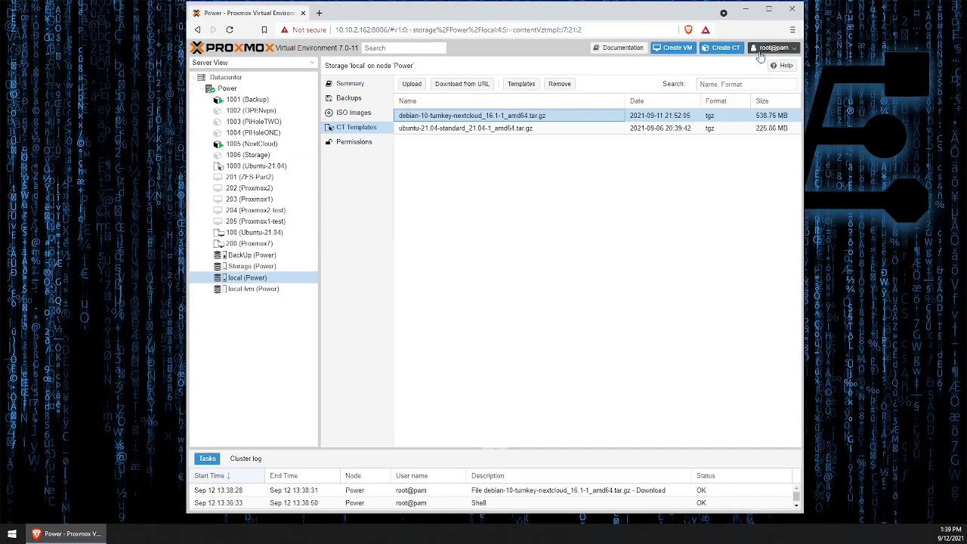
left_click(724, 47)
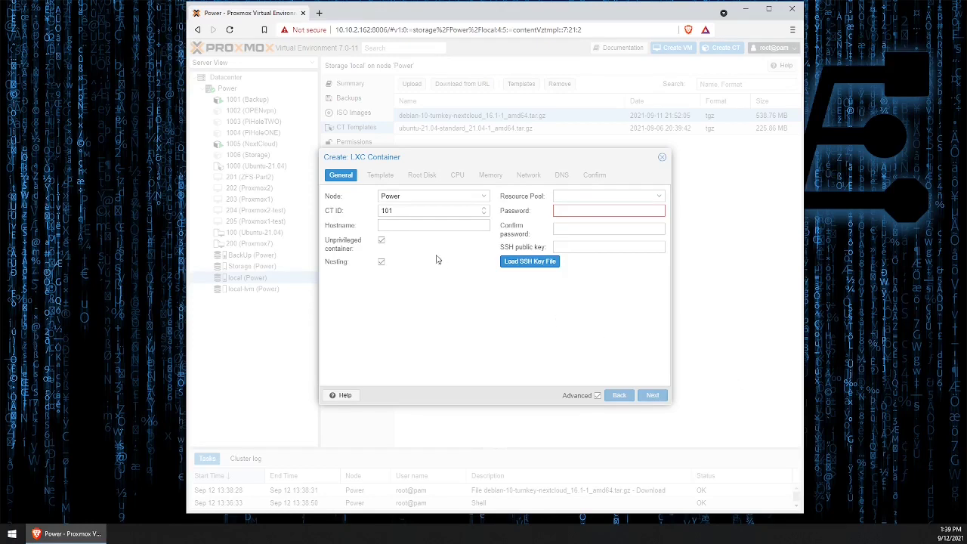
- Set the container hostname to 'nexy' and enter and confirm its root password
left_click(415, 225)
type("nexy")
left_click(588, 212)
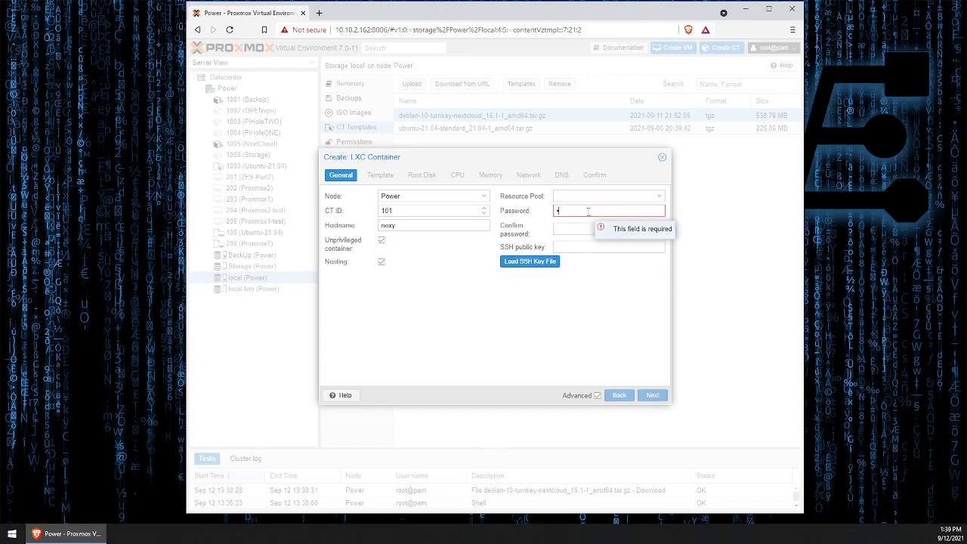
type("••••••••••••")
key("Tab")
type("••••••••••••")
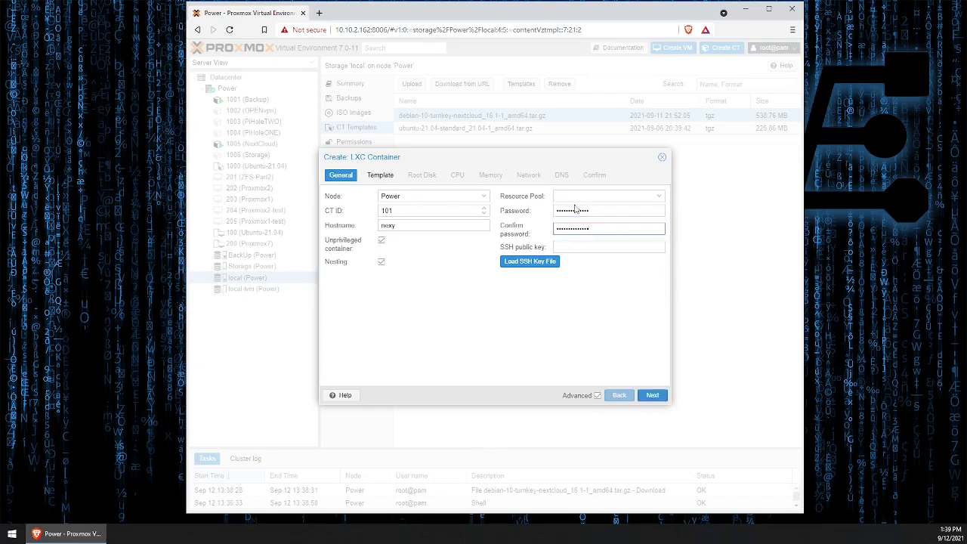
left_click(651, 394)
- Choose the debian-10-turnkey-nextcloud template from local storage as the container template
left_click(487, 211)
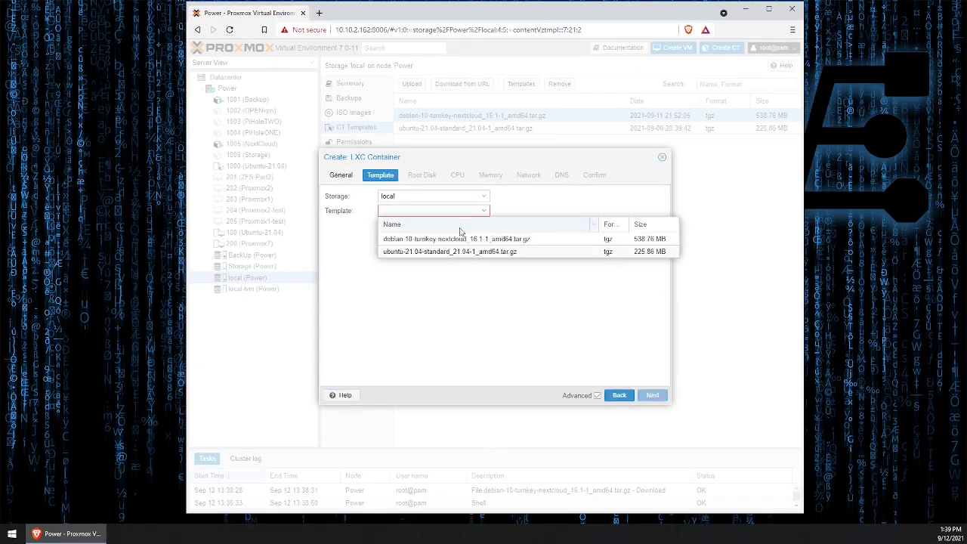
left_click(446, 241)
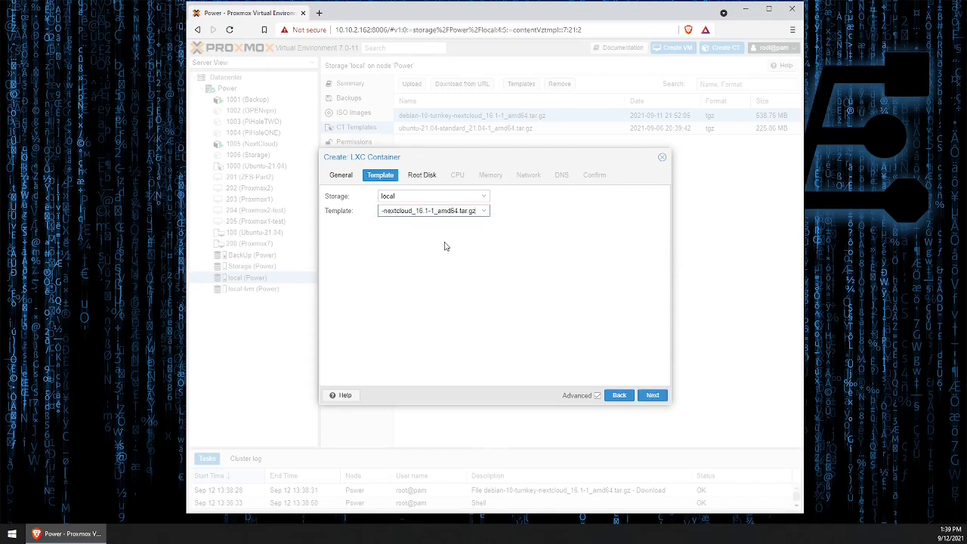
left_click(653, 396)
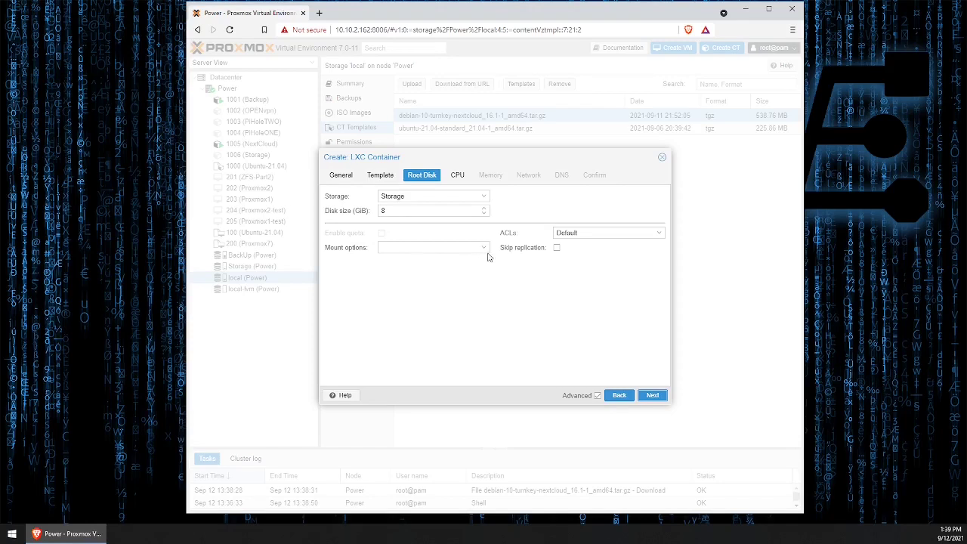
- Give the container 2 CPU cores
left_click(654, 396)
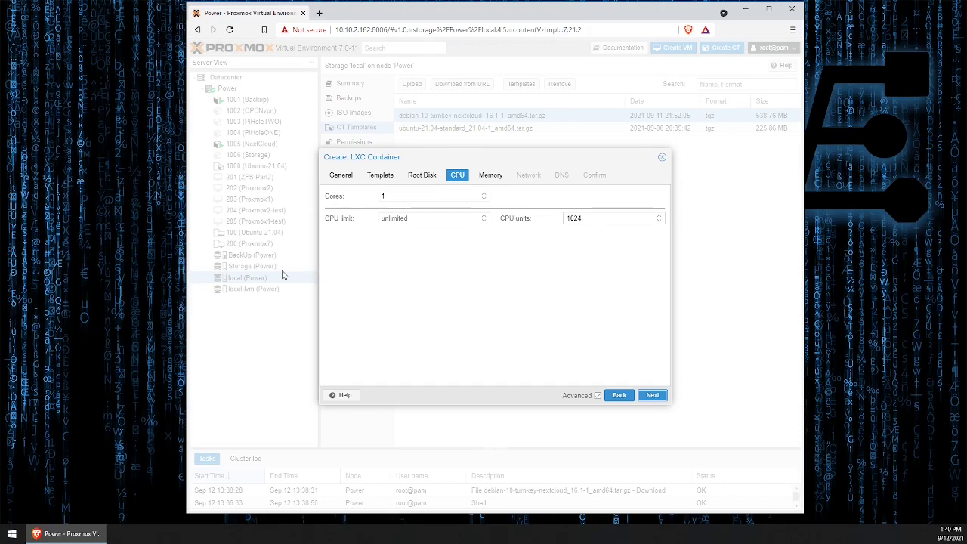
left_click(484, 193)
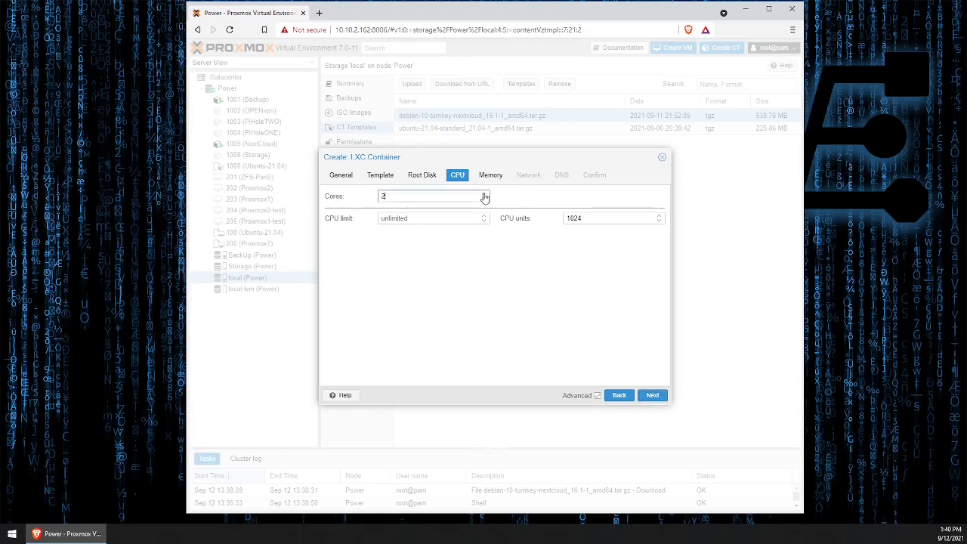
left_click(646, 397)
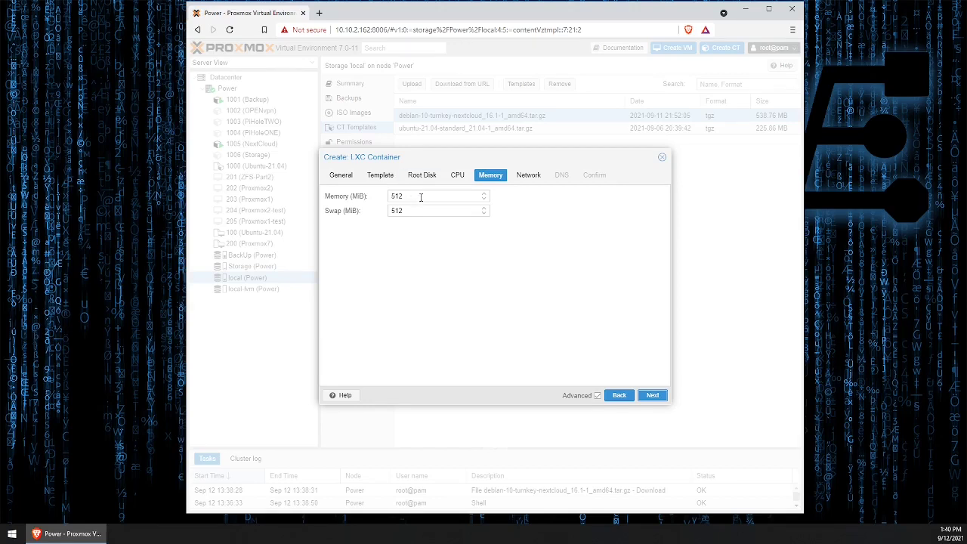
- Set memory to 2048 MiB, keeping swap at 512 MiB
left_click_drag(421, 197, 376, 196)
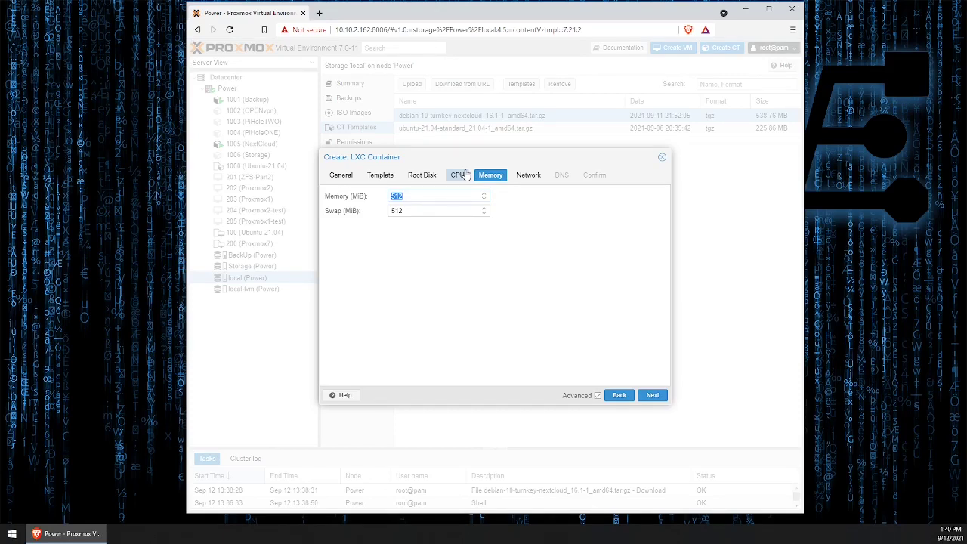
type("2048")
left_click(458, 210)
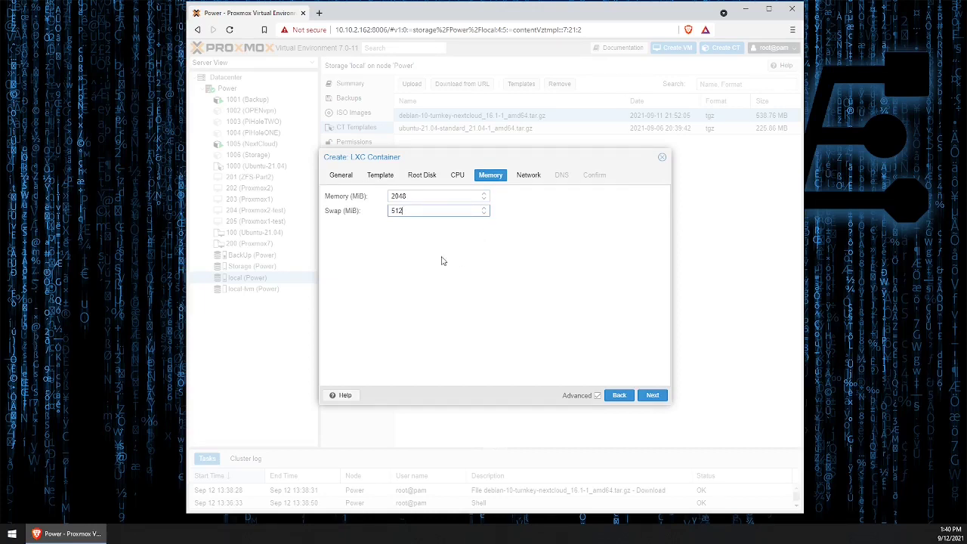
left_click(648, 396)
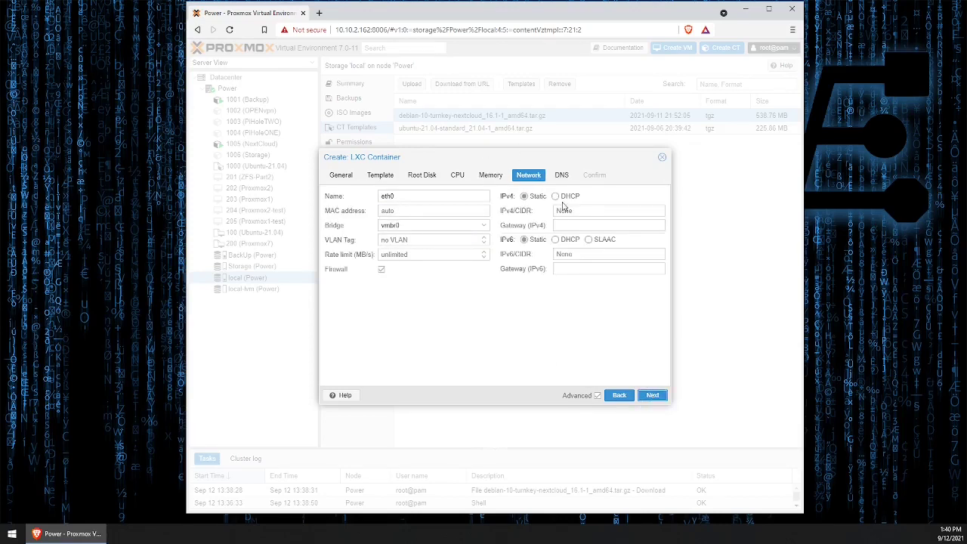
- Enter IPv4 10.10.2.157/24 with gateway 10.10.2.1, then finish the wizard to create CT 101
left_click(573, 211)
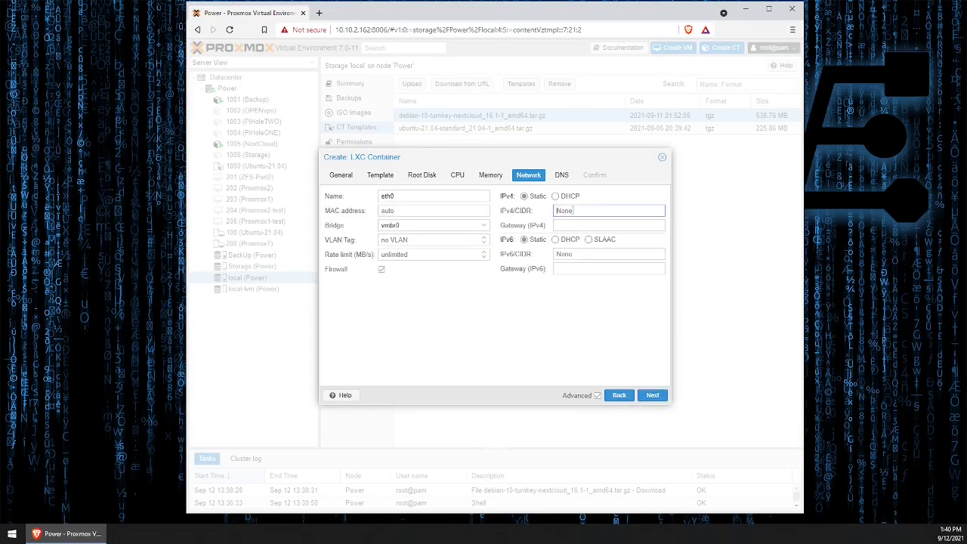
type("10.10.2.")
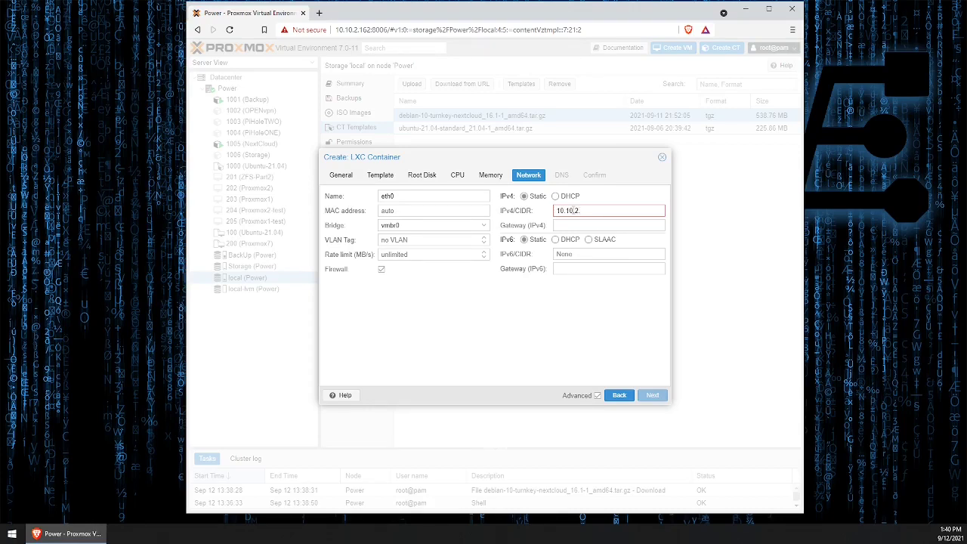
type("157/24")
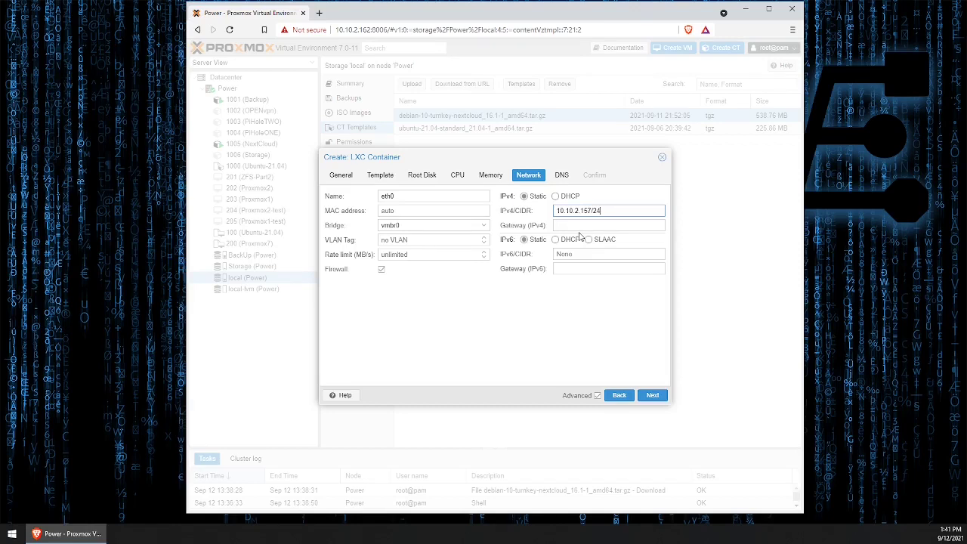
left_click(638, 224)
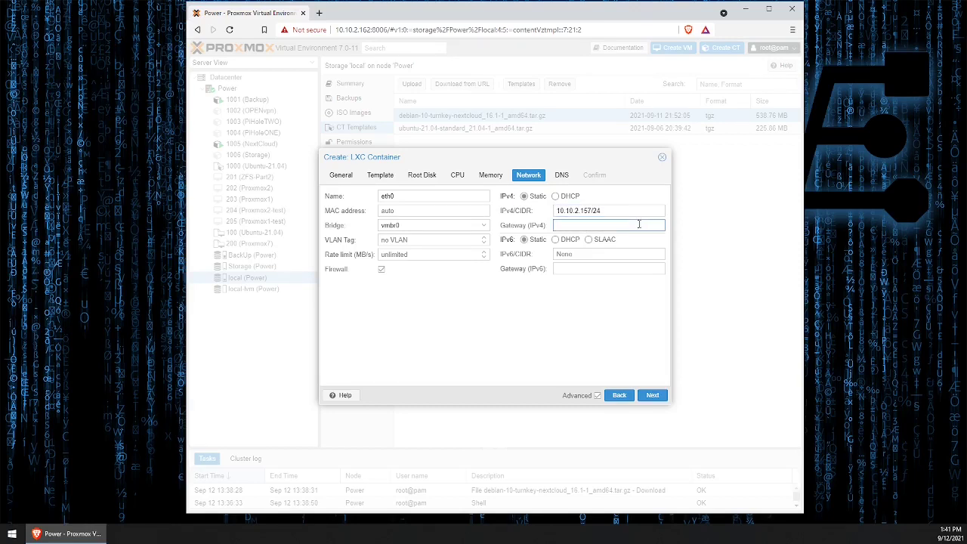
type("10.10.2")
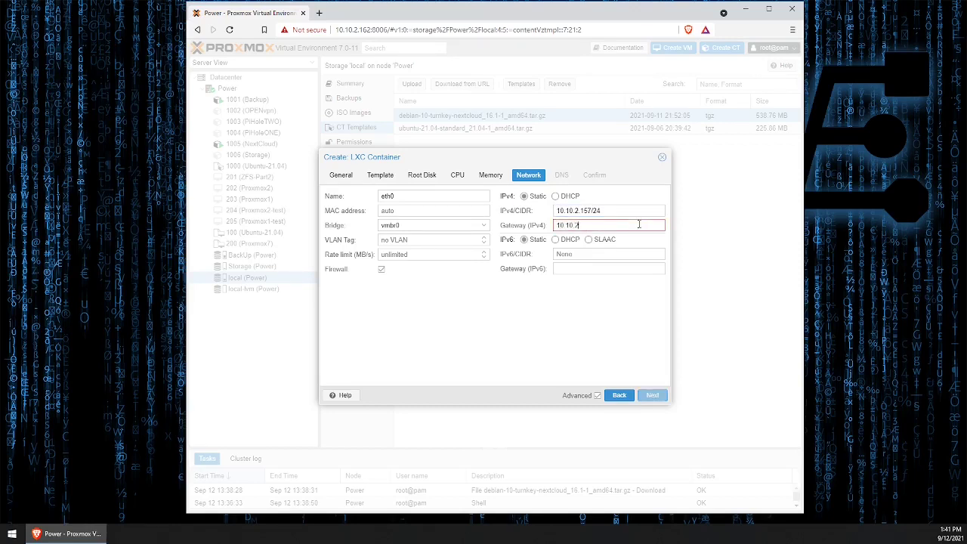
type(".1")
left_click(653, 395)
left_click(653, 395)
left_click(653, 395)
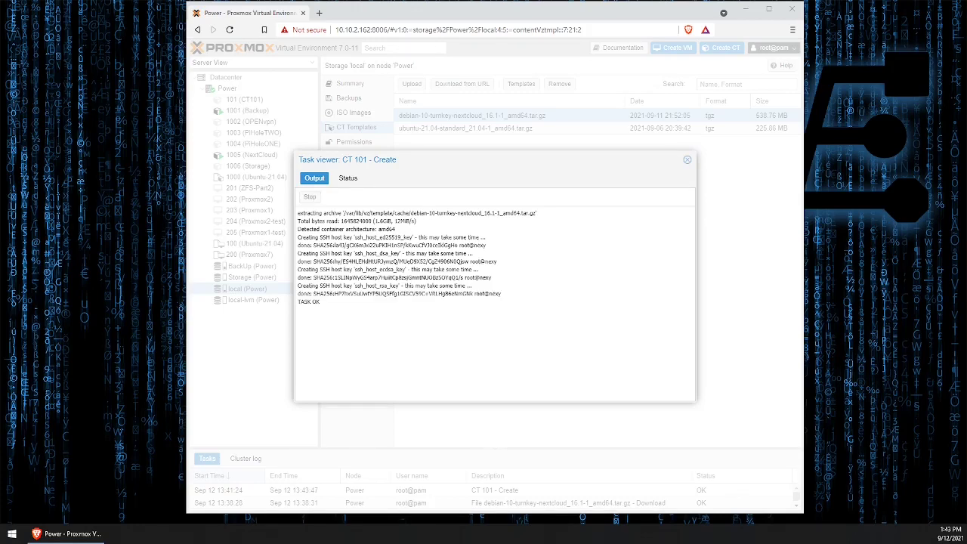
- Close the CT 101 create task log and select 101 (nexy) in the Server View tree
left_click(687, 159)
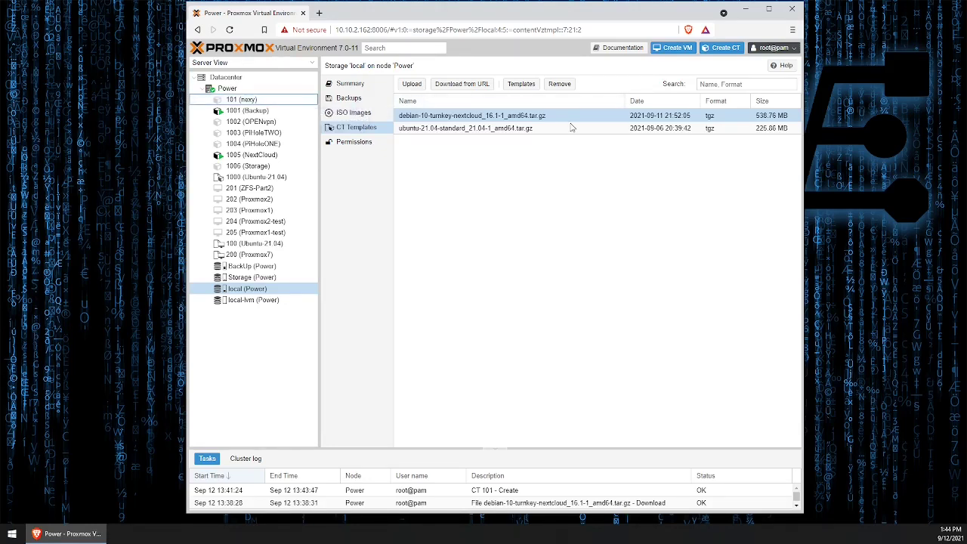
left_click(246, 99)
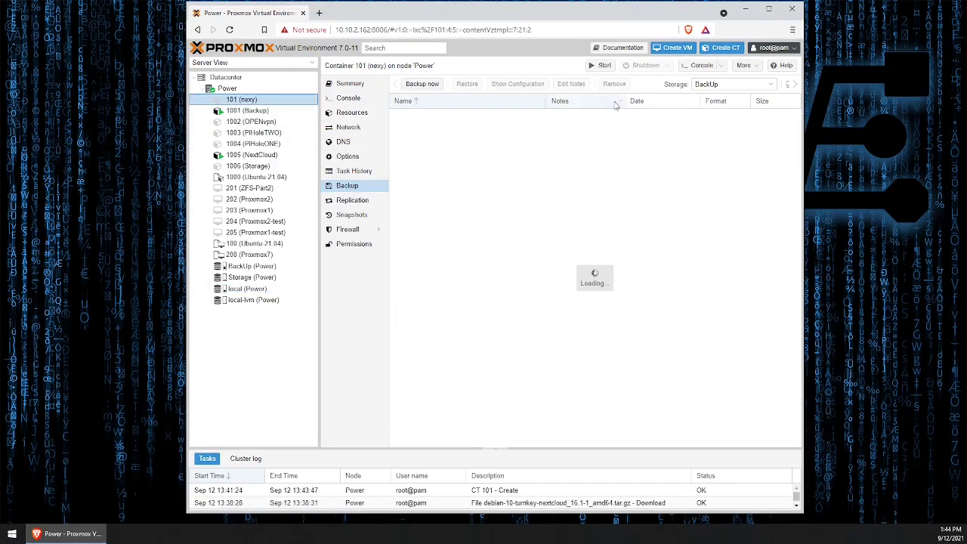
- Start container 101, open its console, and log in as root with the password
left_click(605, 68)
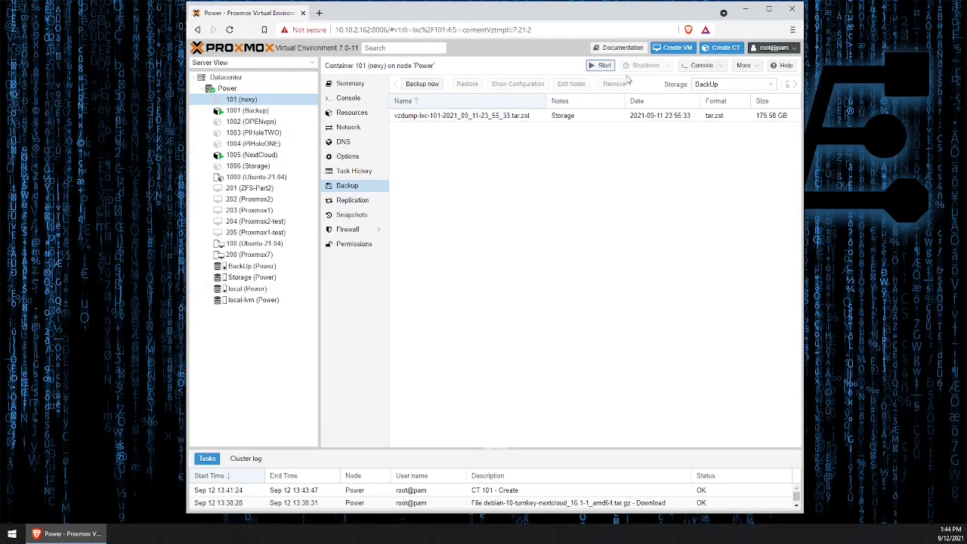
left_click(700, 66)
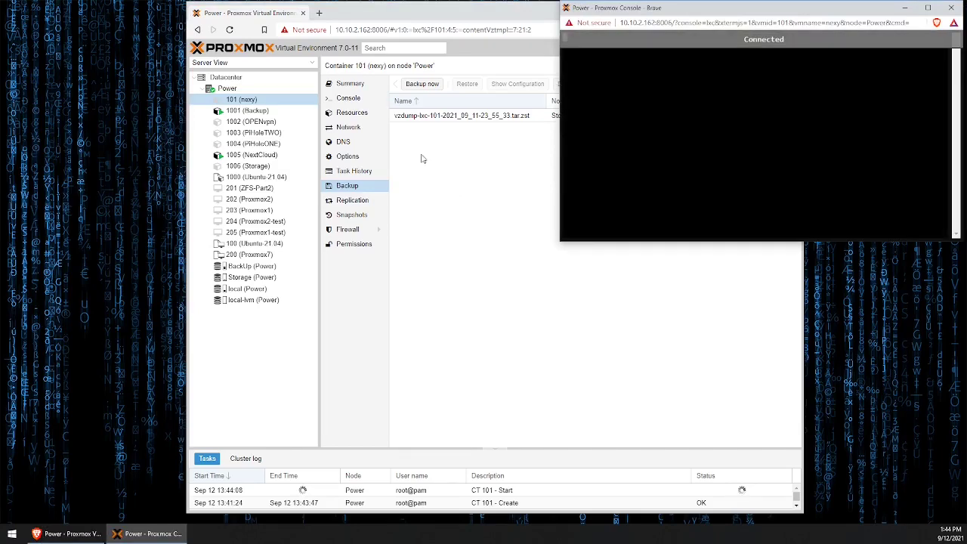
left_click(454, 10)
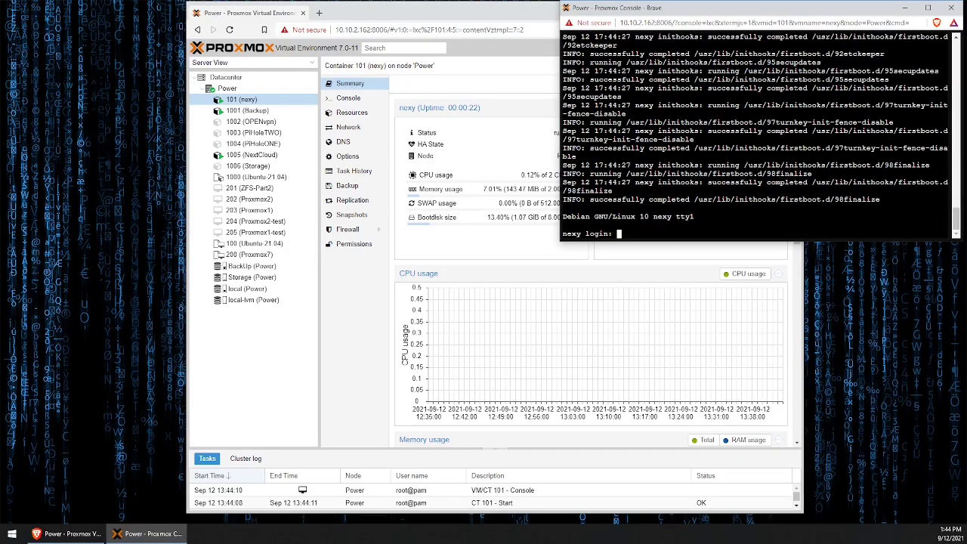
type("root")
key("Return")
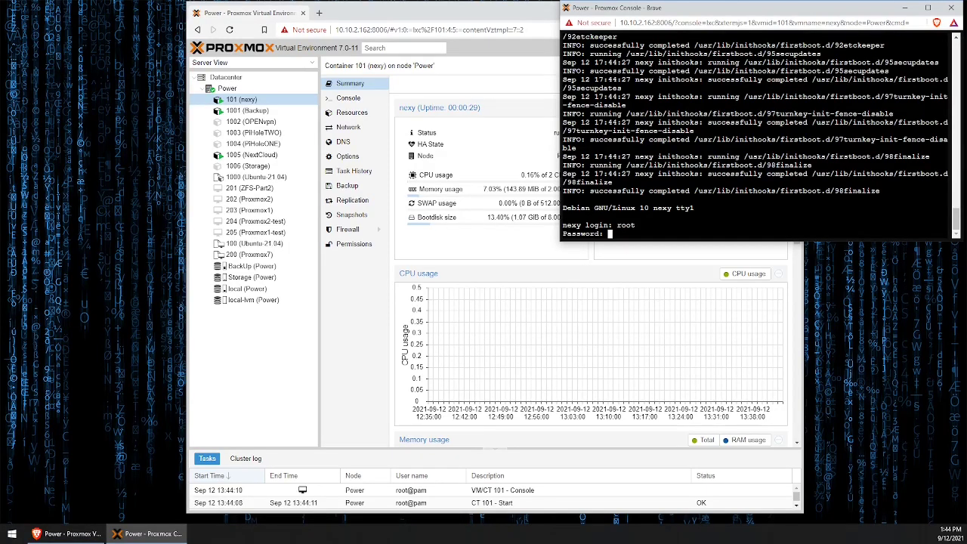
key("Return")
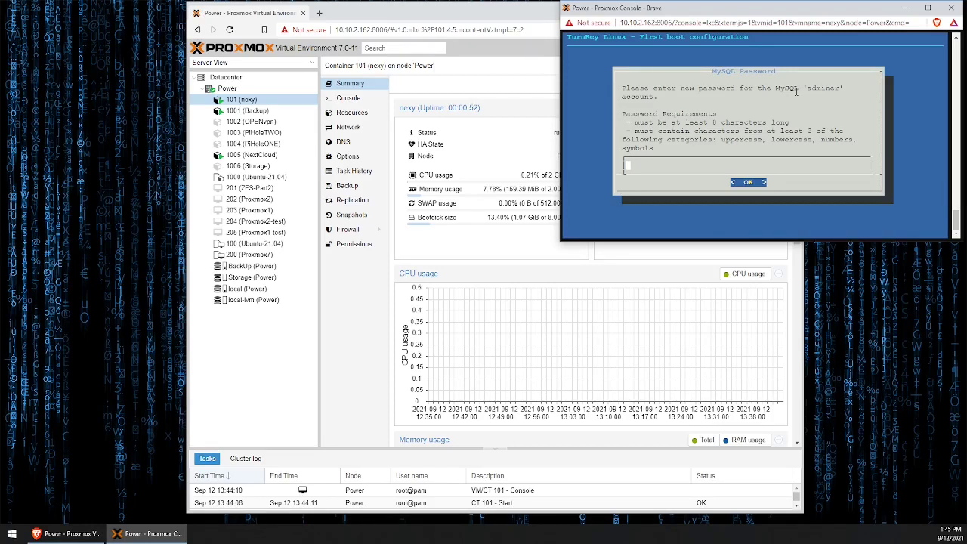
- Enter and confirm the MySQL 'adminer' password
type("*************")
key("Return")
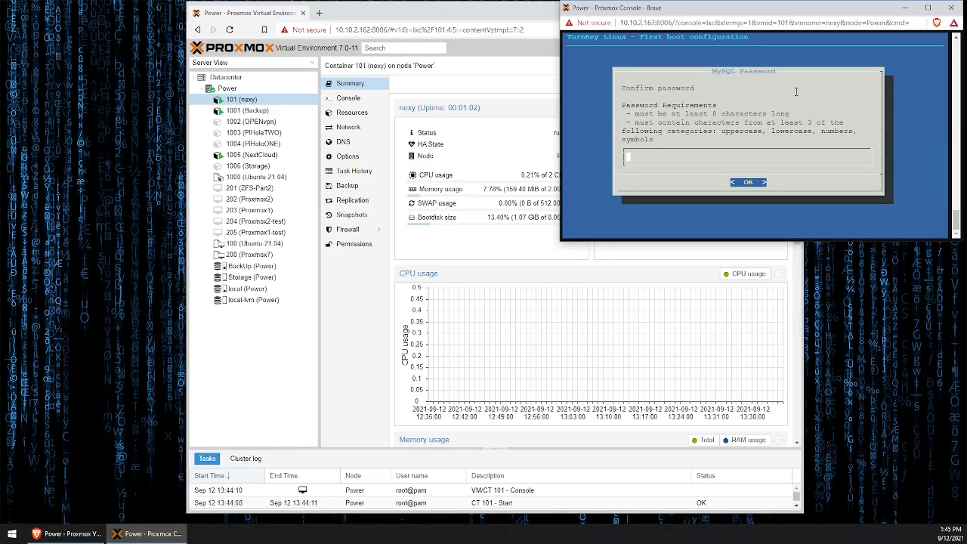
type("*")
type("**********")
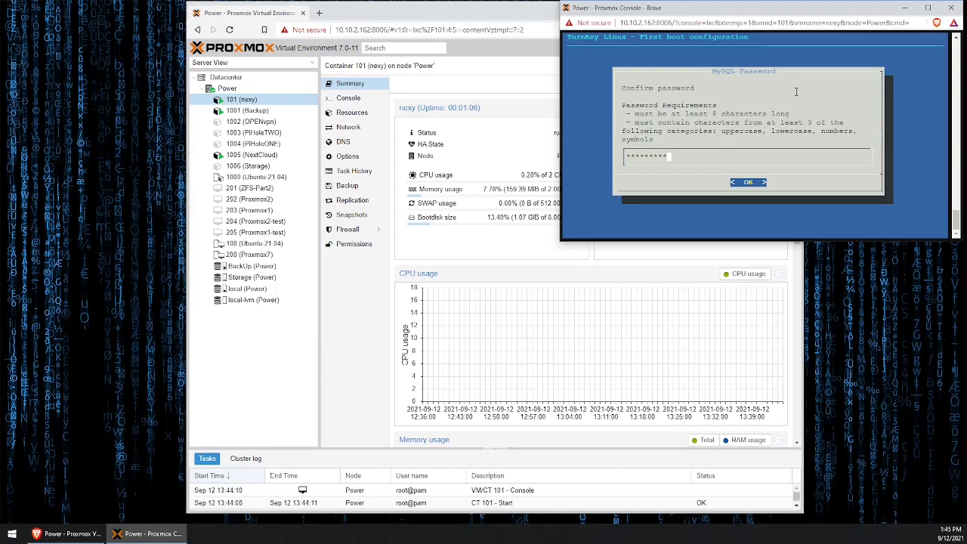
key("Return")
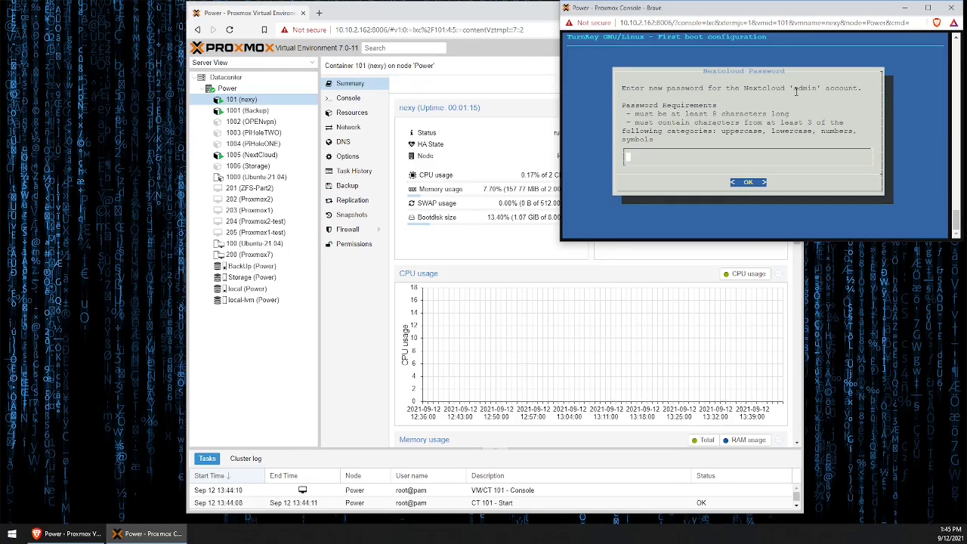
- Enter and confirm the Nextcloud admin password
type("***************")
key("Return")
type("*************")
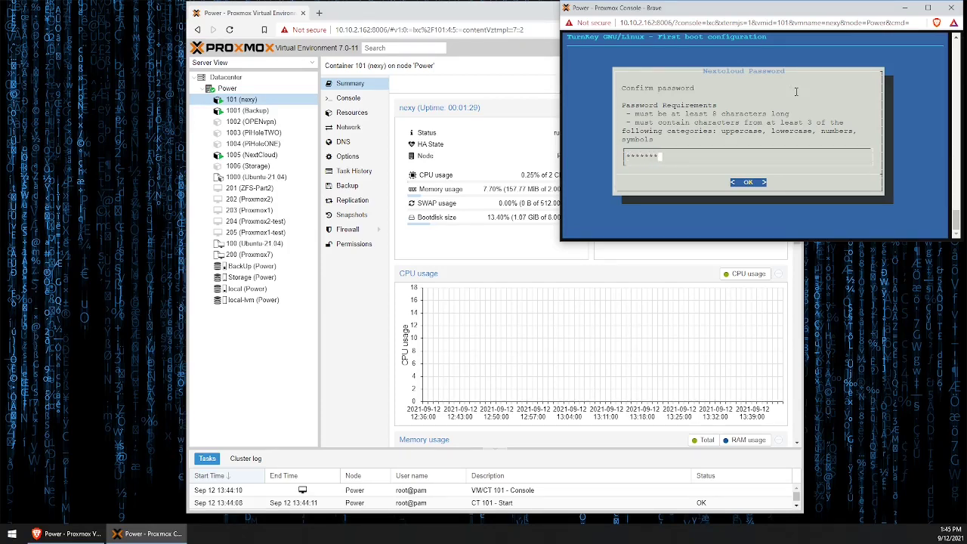
type("**")
key("Return")
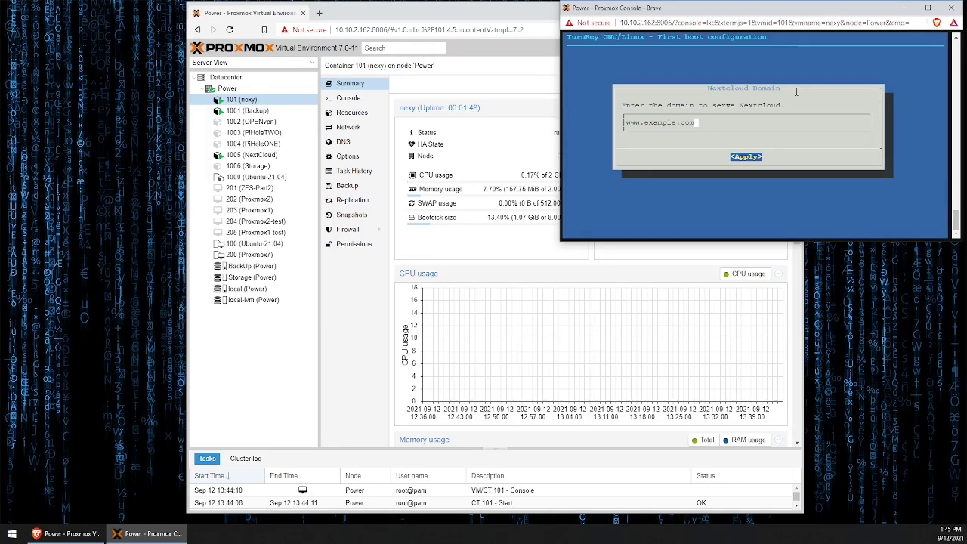
key("BackSpace")
key("BackSpace")
key("BackSpace")
key("BackSpace")
key("BackSpace")
key("BackSpace")
key("BackSpace")
key("BackSpace")
key("BackSpace")
key("BackSpace")
key("BackSpace")
key("BackSpace")
key("BackSpace")
key("BackSpace")
key("BackSpace")
type("10.10.2.")
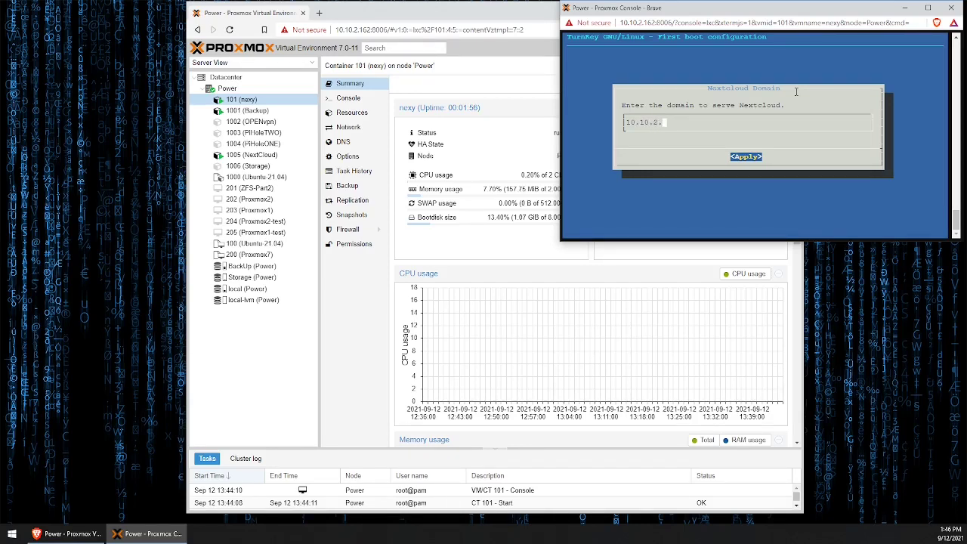
type("15")
left_click(408, 287)
left_click(348, 127)
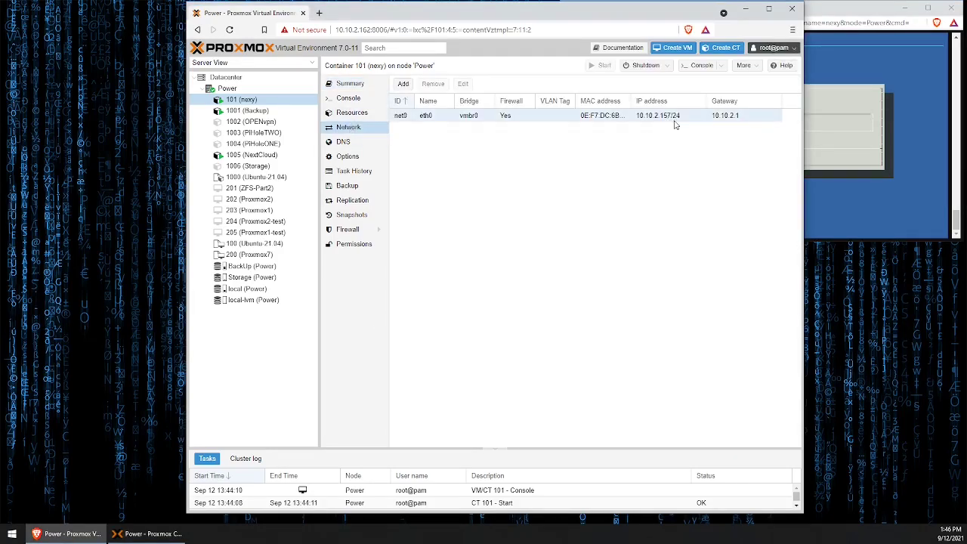
key("alt+Tab")
type("7")
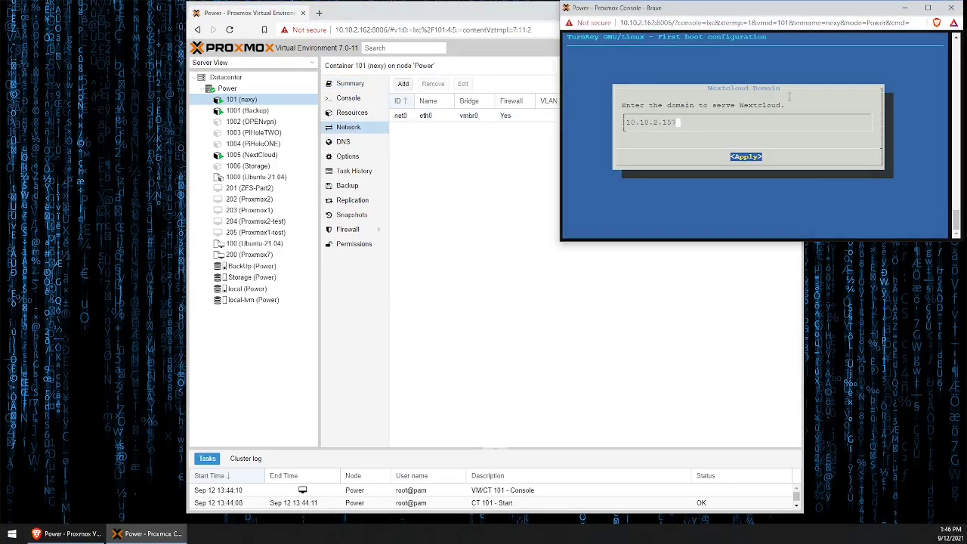
key("Return")
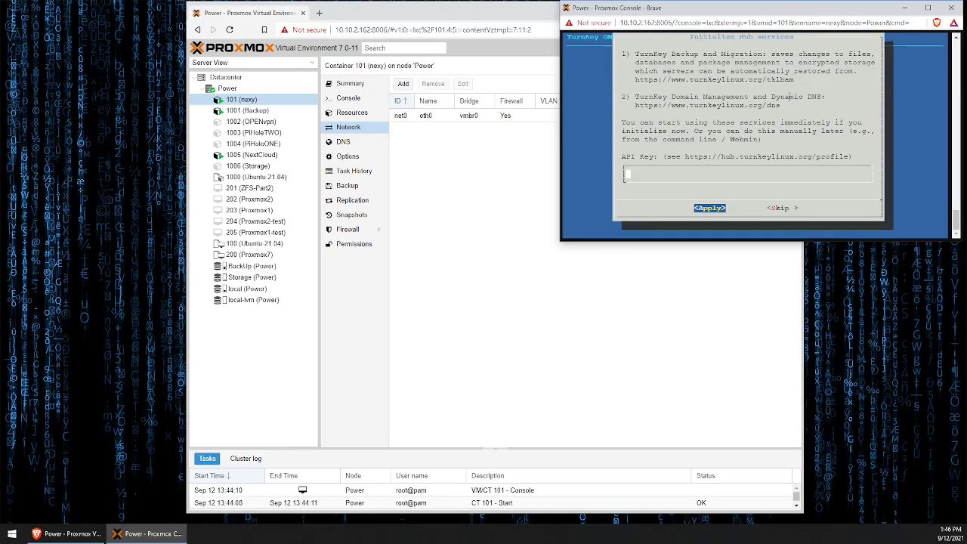
- Skip the TurnKey Hub setup and security e-mail alerts, then install the security updates
key("Tab")
key("Tab")
key("Return")
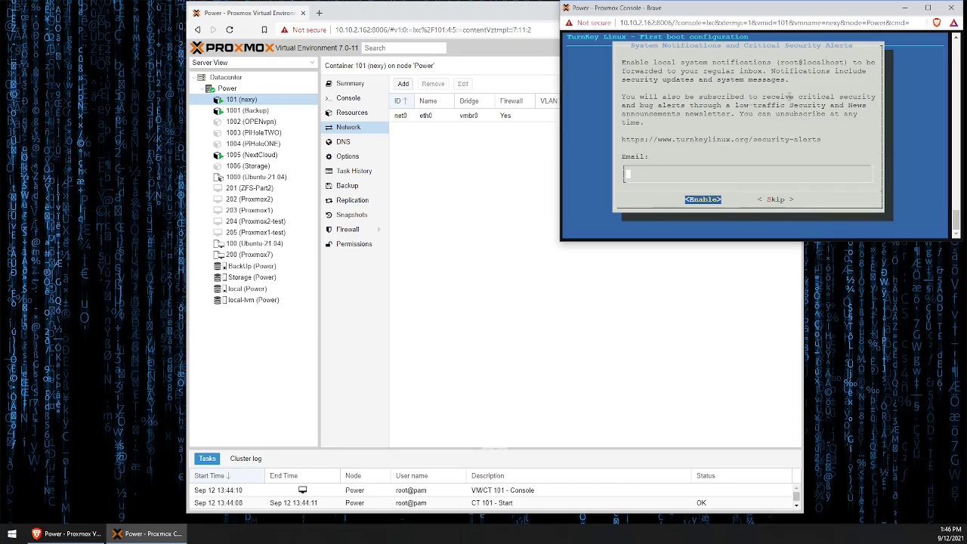
key("Tab")
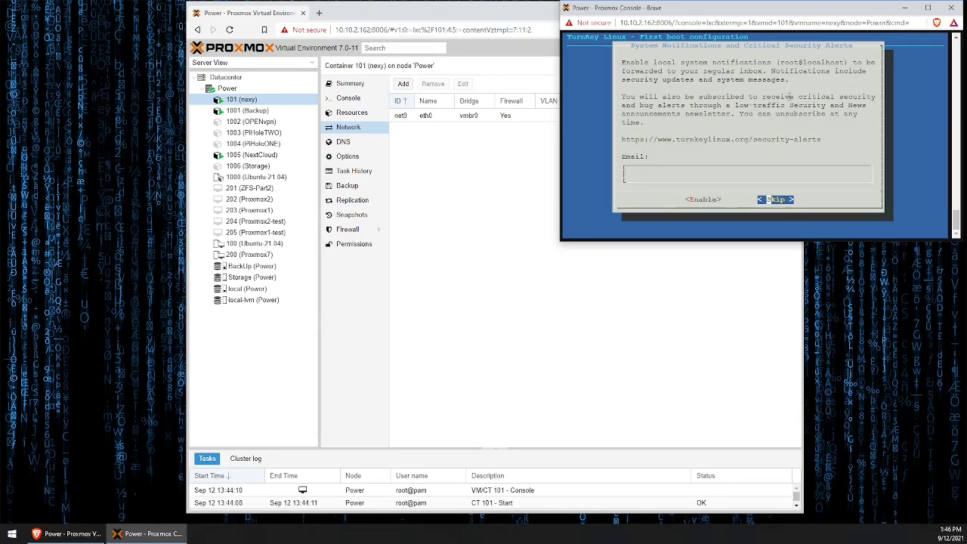
key("Return")
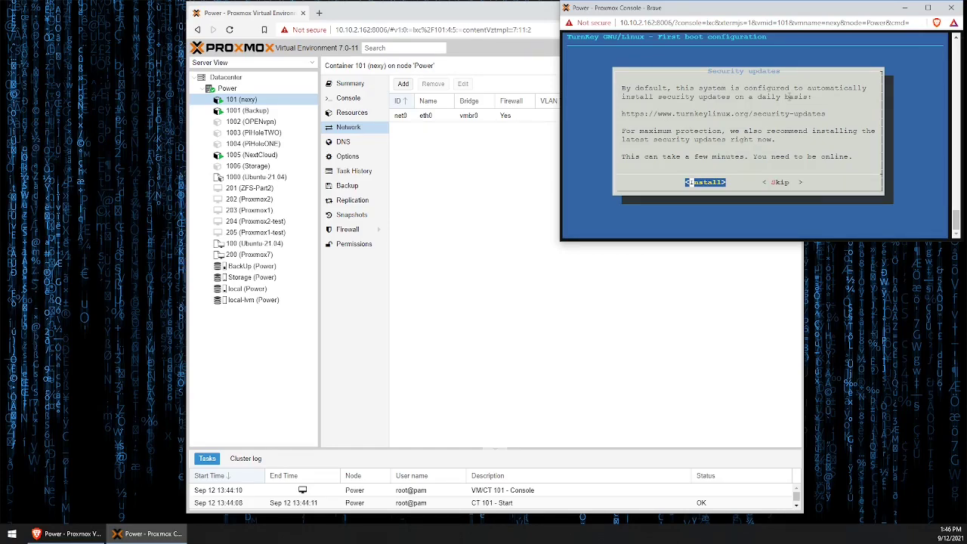
key("Return")
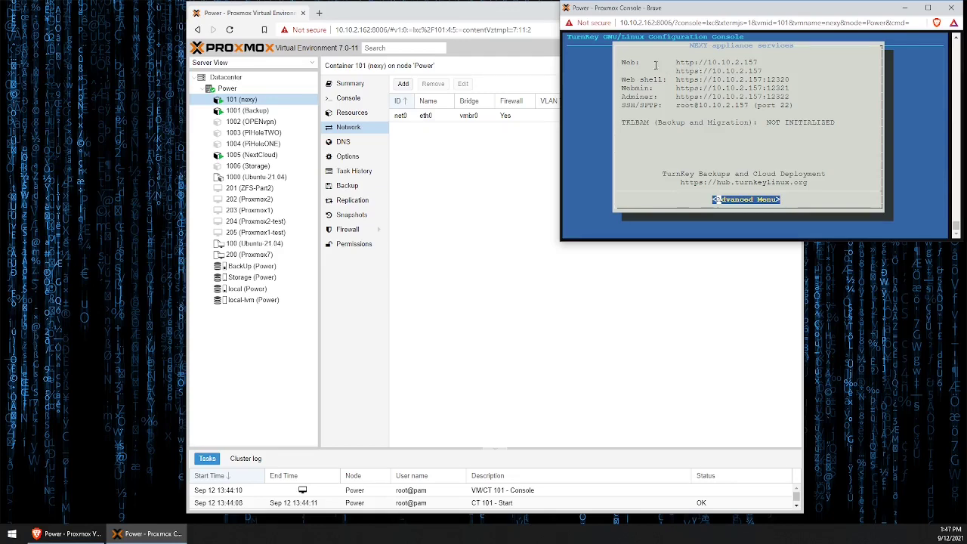
left_click_drag(676, 70, 762, 70)
right_click(751, 69)
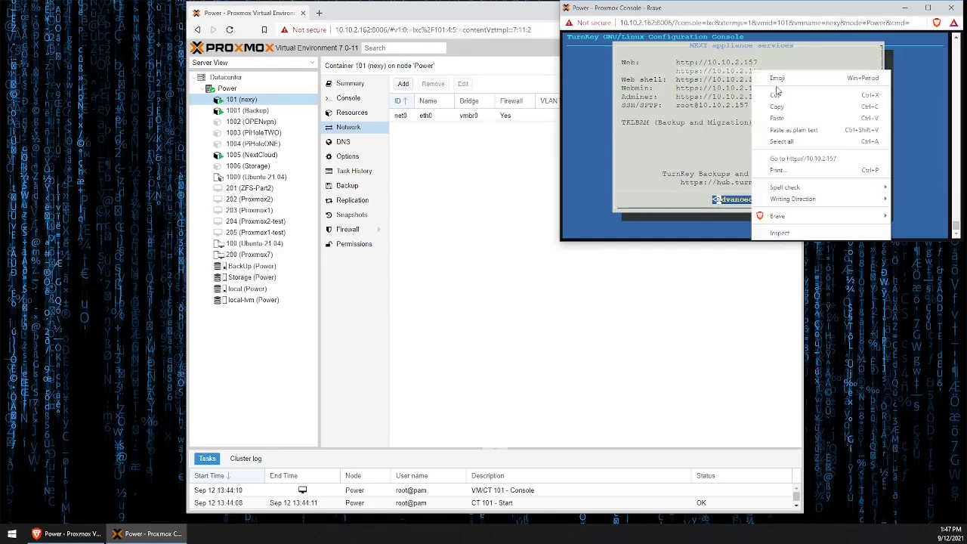
left_click(783, 106)
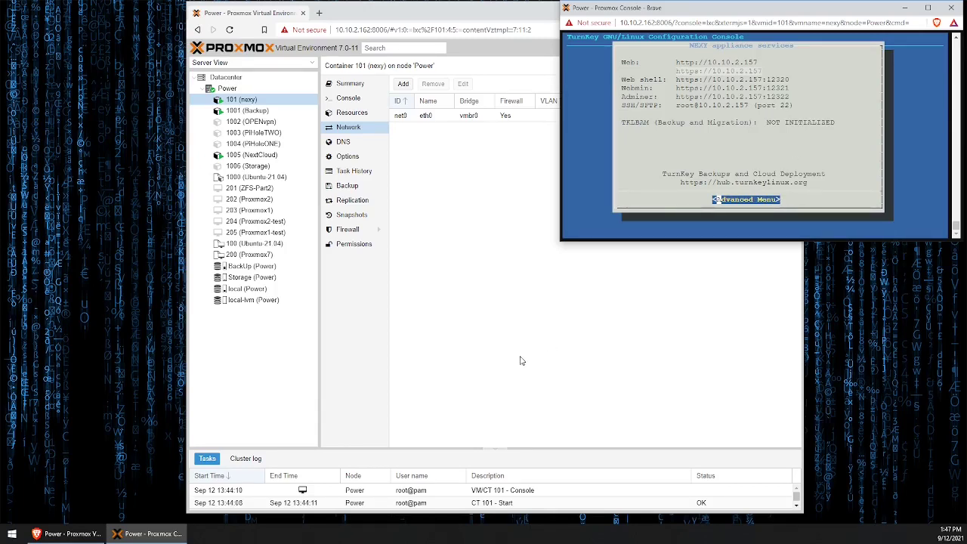
left_click(539, 372)
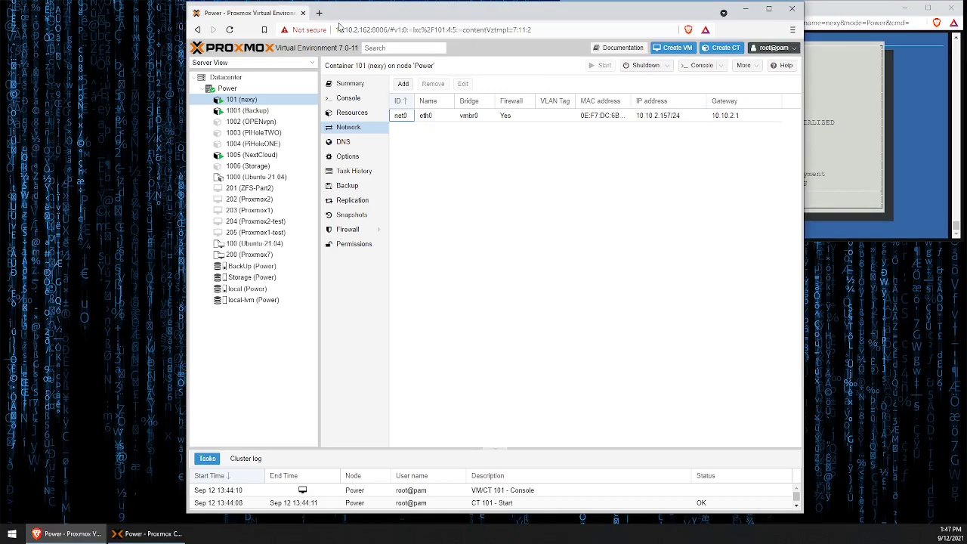
key("ctrl+t")
right_click(361, 30)
left_click(424, 108)
left_click(376, 261)
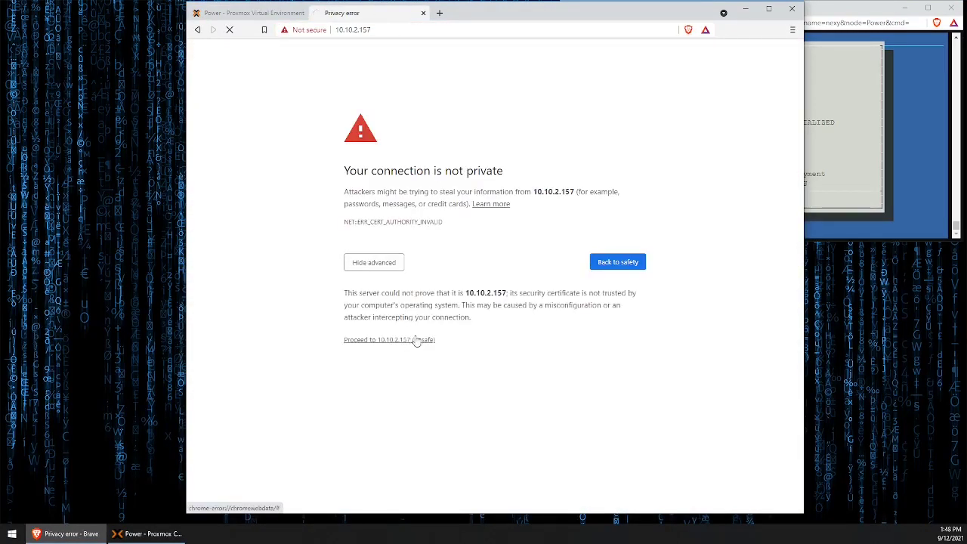
left_click(414, 340)
- Log in to Nextcloud as admin with the account password and dismiss the welcome screen
type("admin")
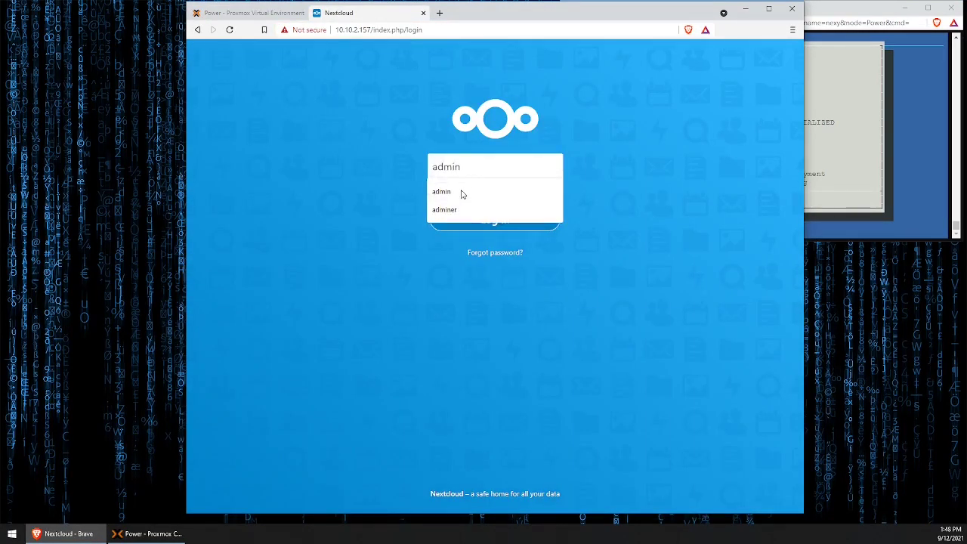
left_click(462, 190)
key("Tab")
type("•••••••••••••")
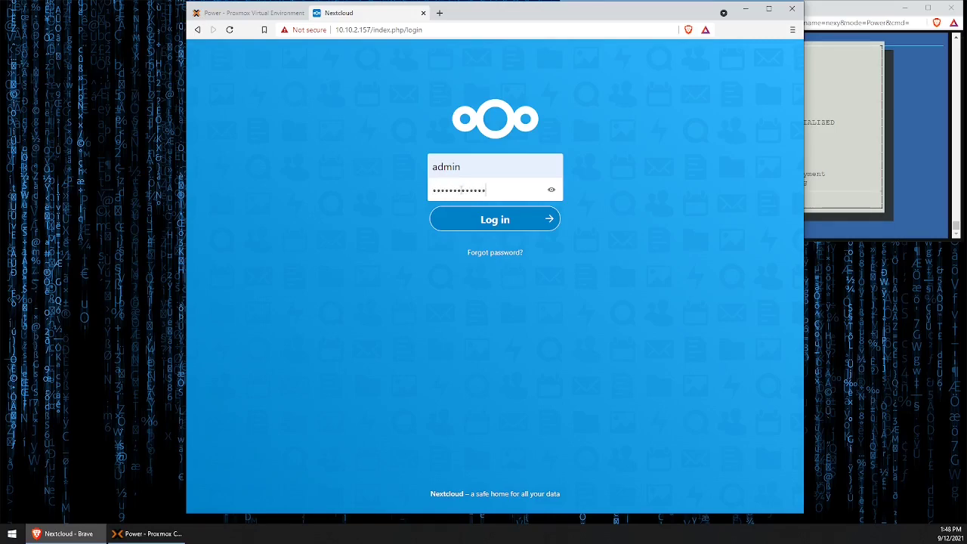
key("Return")
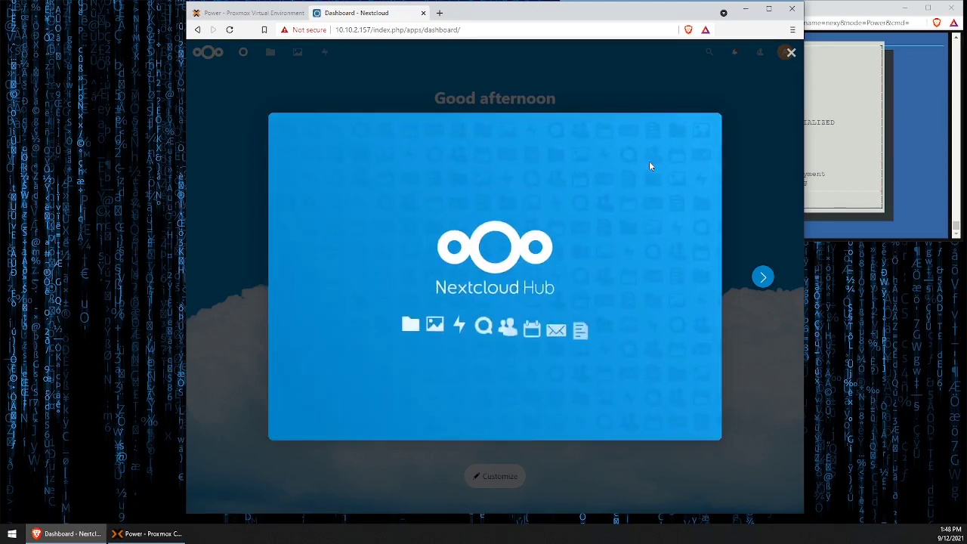
left_click(792, 52)
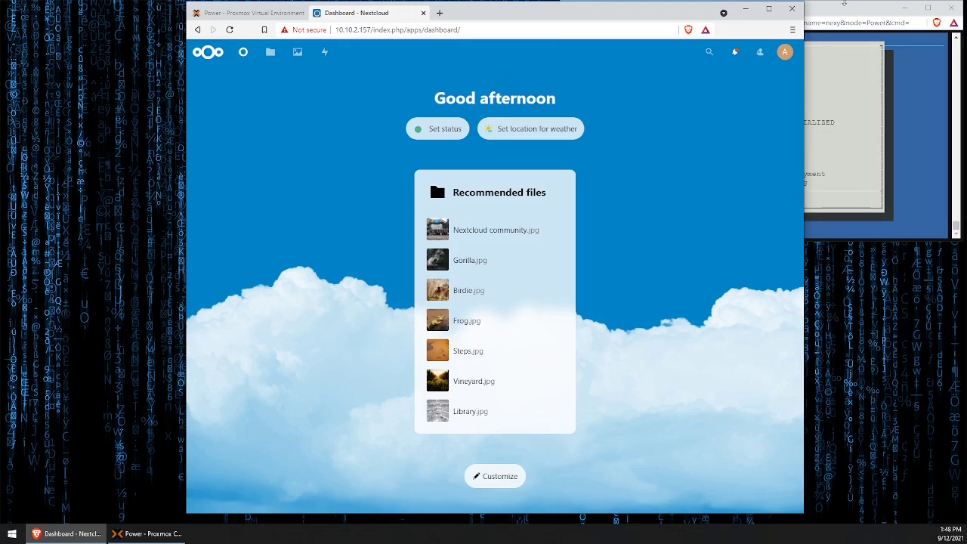
left_click(841, 34)
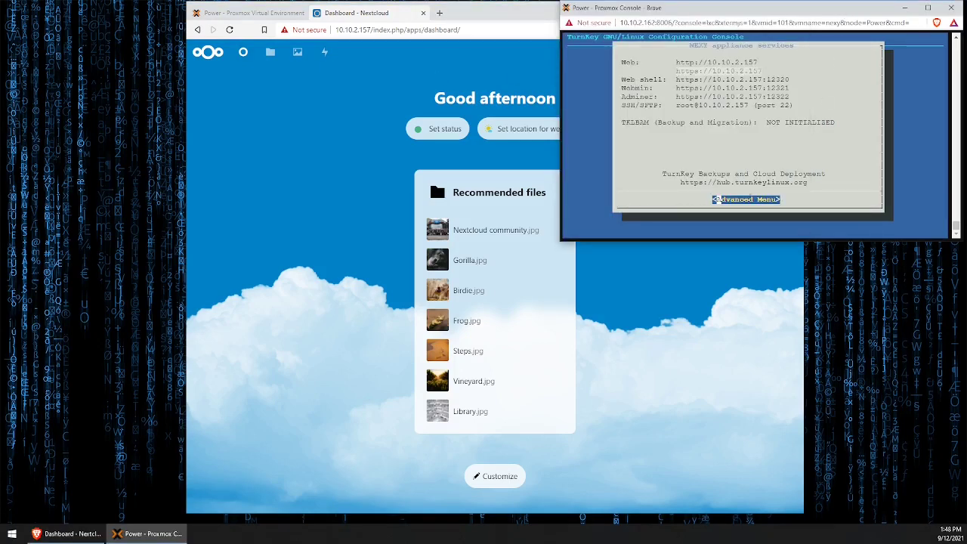
- Quit the TurnKey configuration console through the Advanced Menu and clear the terminal
left_click(716, 200)
key("Down")
key("Down")
key("Down")
key("Down")
key("Down")
key("Down")
key("Down")
key("Down")
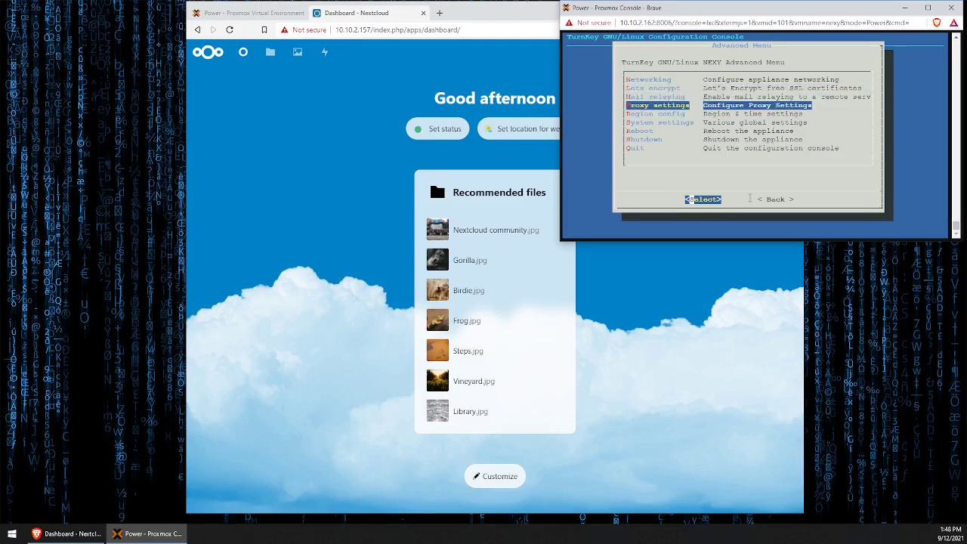
key("Return")
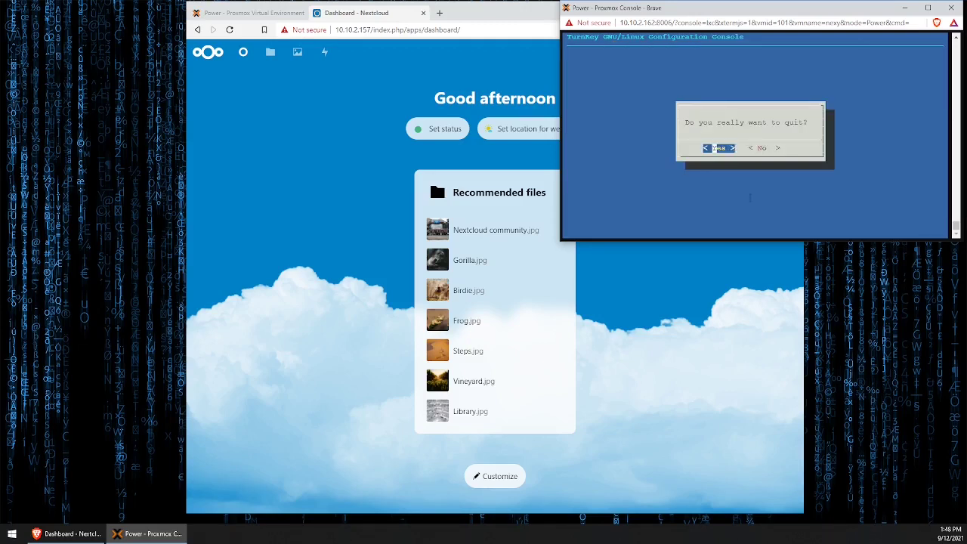
key("Return")
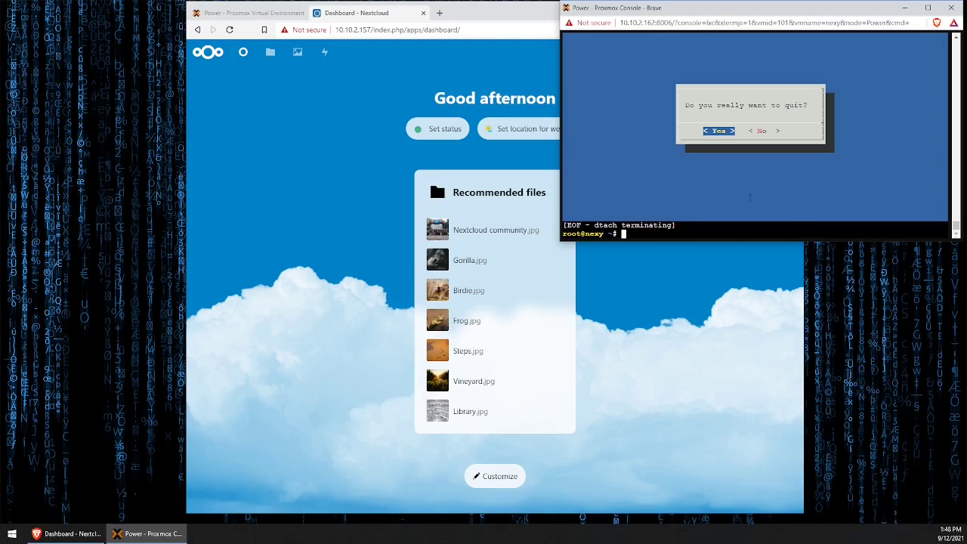
type("clea")
type("r")
key("Return")
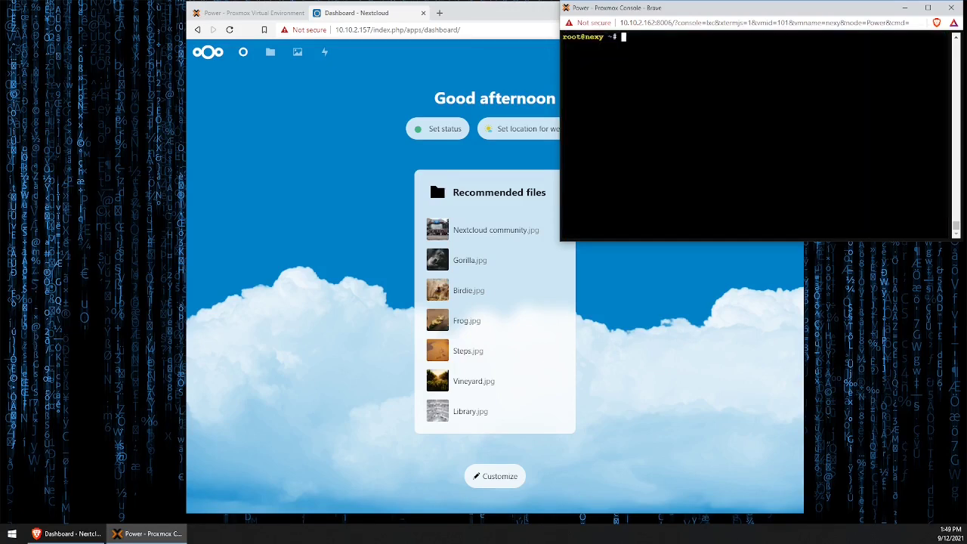
- Navigate into /var/www/nextcloud, listing the directory contents along the way
type("cd /var/www")
key("Return")
type("ls")
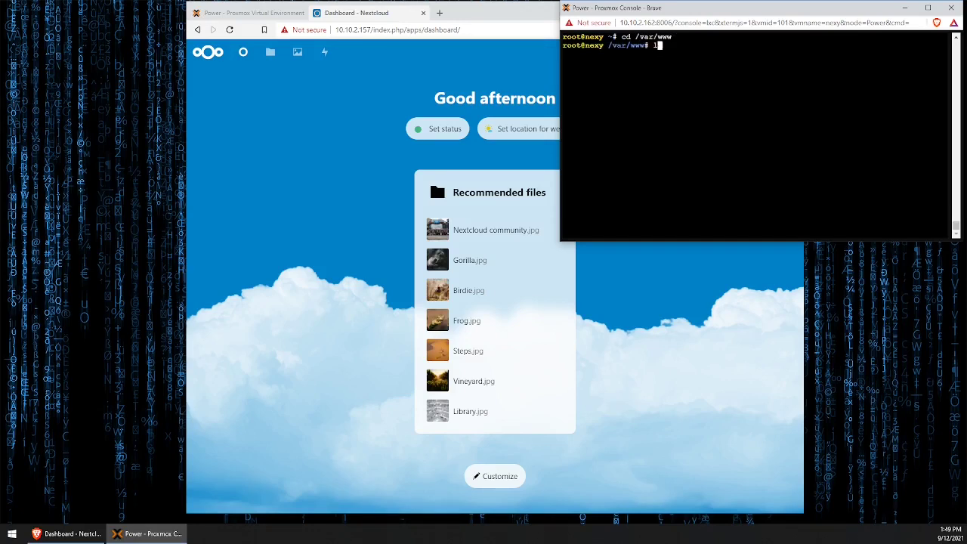
key("Return")
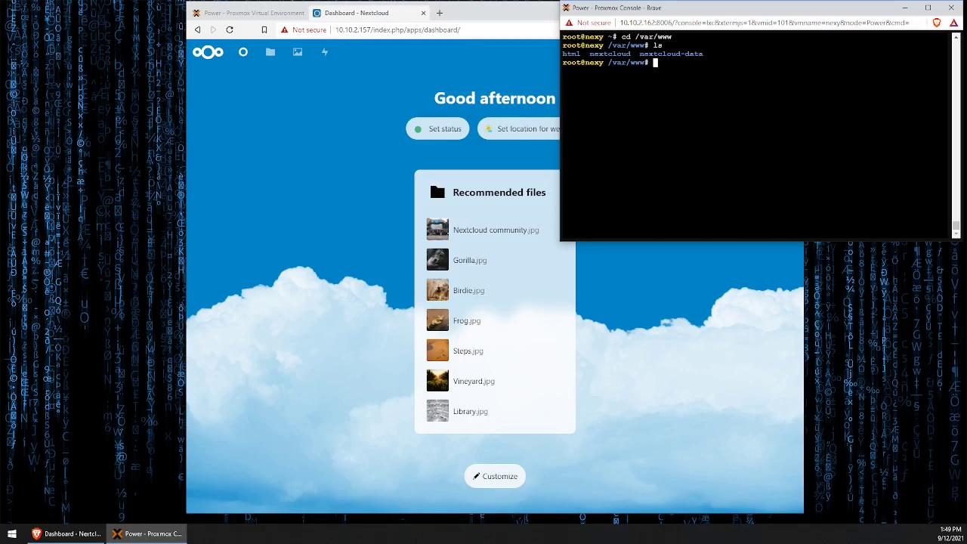
type("cd nextcloud")
key("Return")
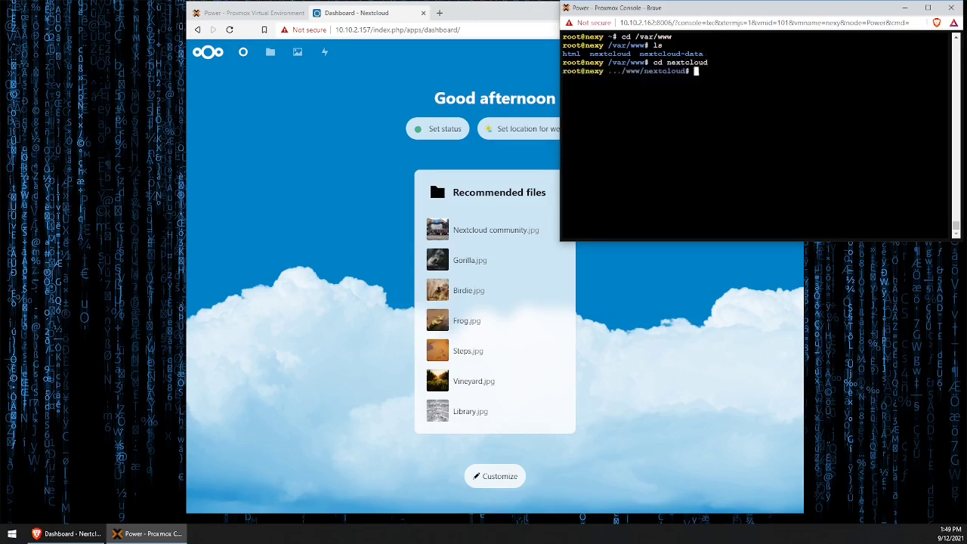
type("ls")
key("Return")
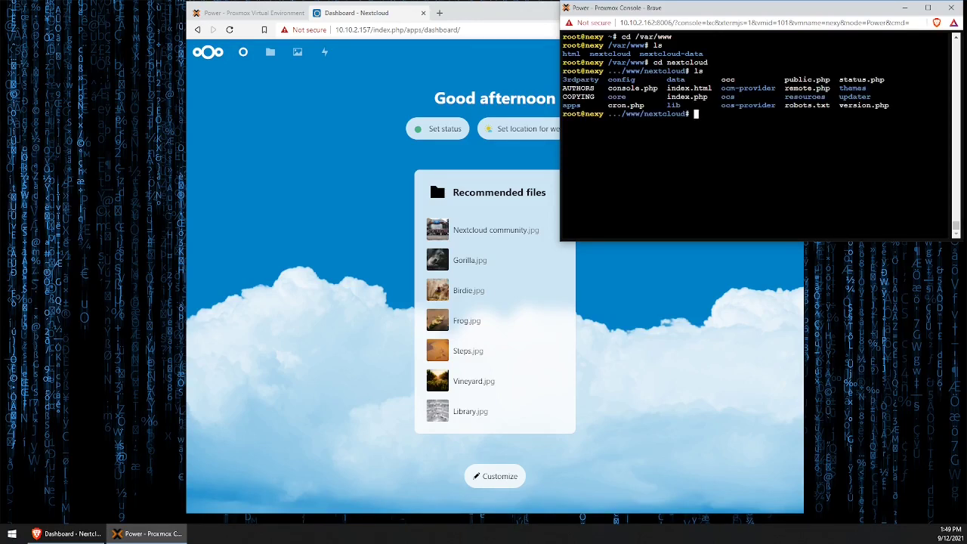
- Enter the config directory, list its files and open config.php in nano
type("cd config")
key("Return")
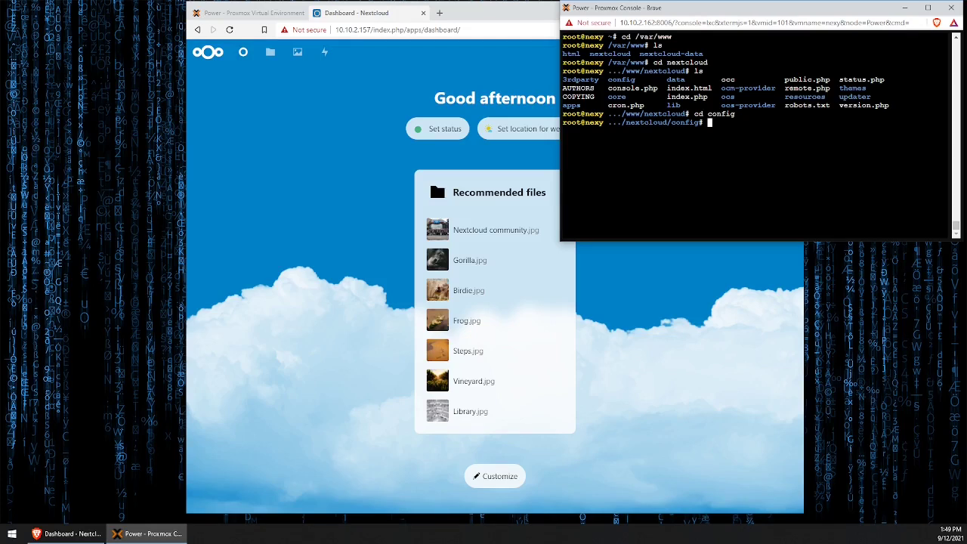
type("ls")
key("Return")
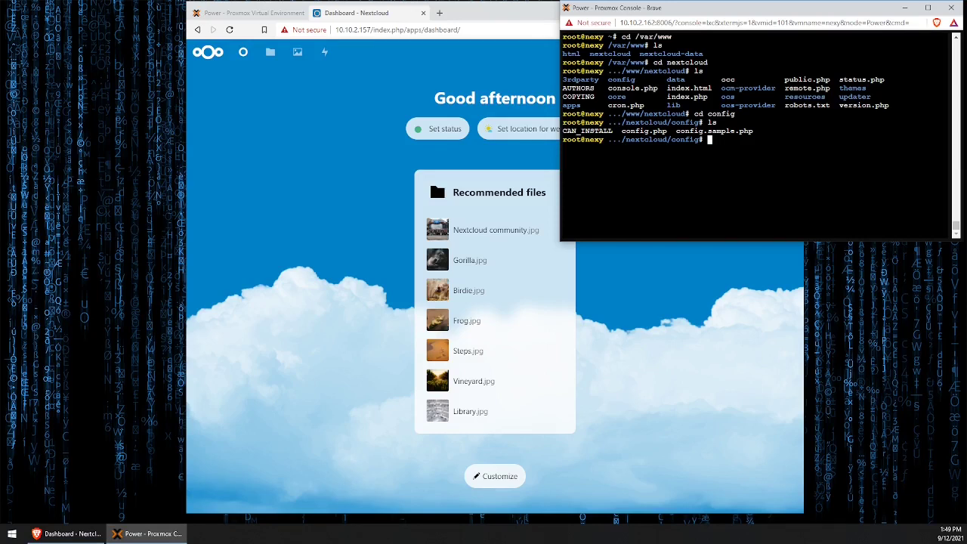
type("nano config.php")
key("Return")
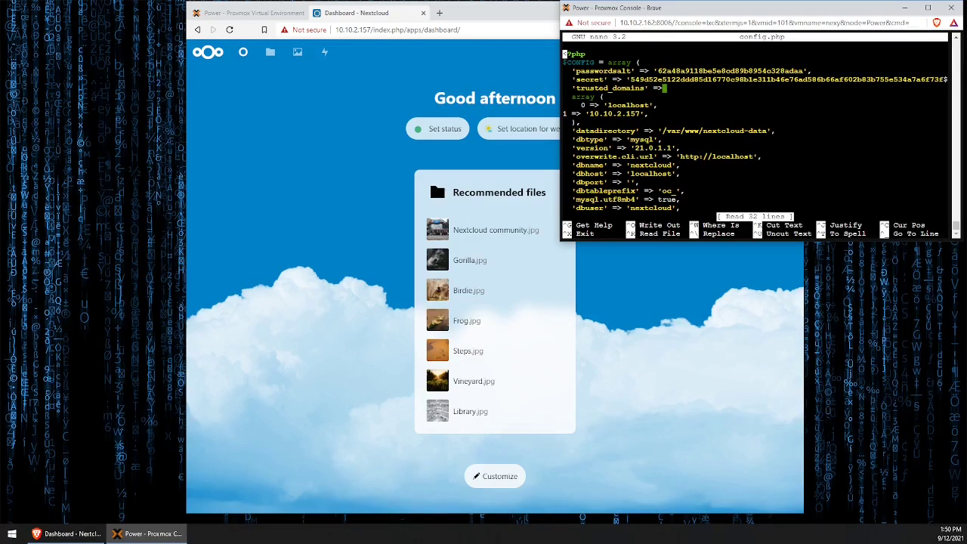
- Add the line 2 => '10.10.2.158', below the existing trusted_domains entries
key("Down")
key("Down")
key("Down")
key("Down")
key("Down")
key("Down")
key("Down")
key("Down")
key("Down")
key("Down")
key("Down")
key("Down")
key("Down")
key("Down")
key("Down")
key("Down")
key("Down")
key("Down")
key("Down")
key("Down")
key("Up")
key("Up")
key("Up")
key("Up")
key("Up")
key("Up")
key("Up")
key("Up")
key("Up")
key("Up")
key("Up")
key("Up")
key("Up")
key("Up")
key("Up")
key("Up")
key("Up")
key("Up")
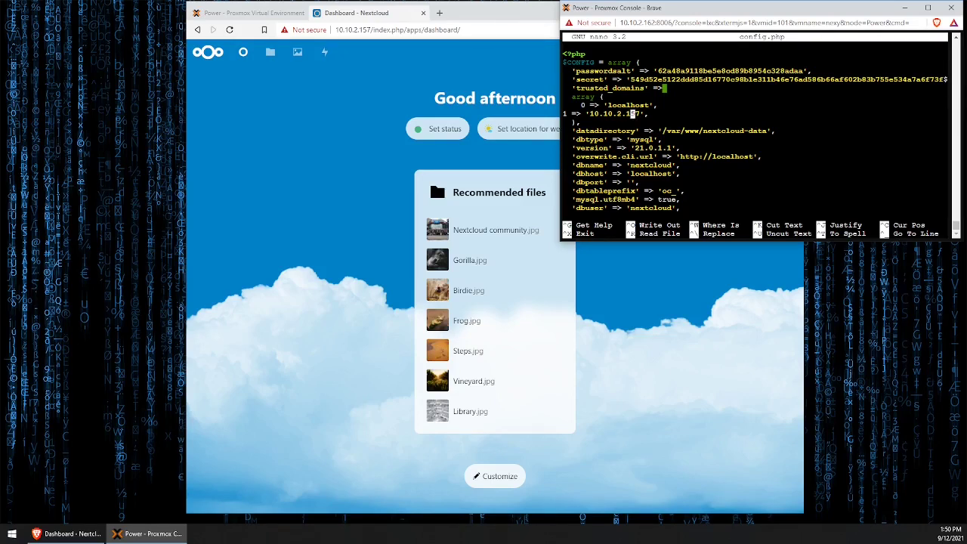
key("Return")
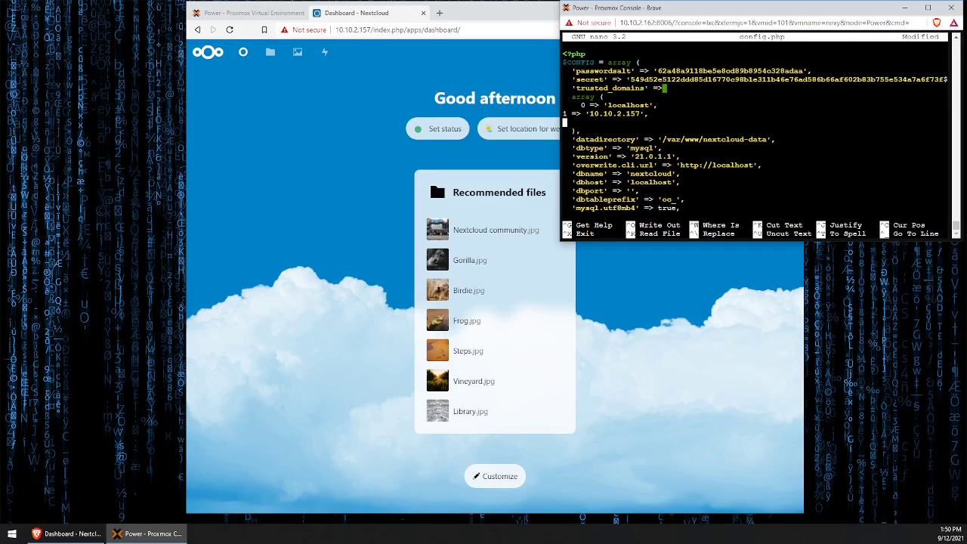
type("2")
type("=> '10.10.2.158',")
key("BackSpace")
key("BackSpace")
type("',")
mouse_move(563, 122)
left_mouse_down()
mouse_move(666, 122)
mouse_move(562, 113)
left_mouse_up()
- Save the modified config.php and exit nano
key("ctrl+x")
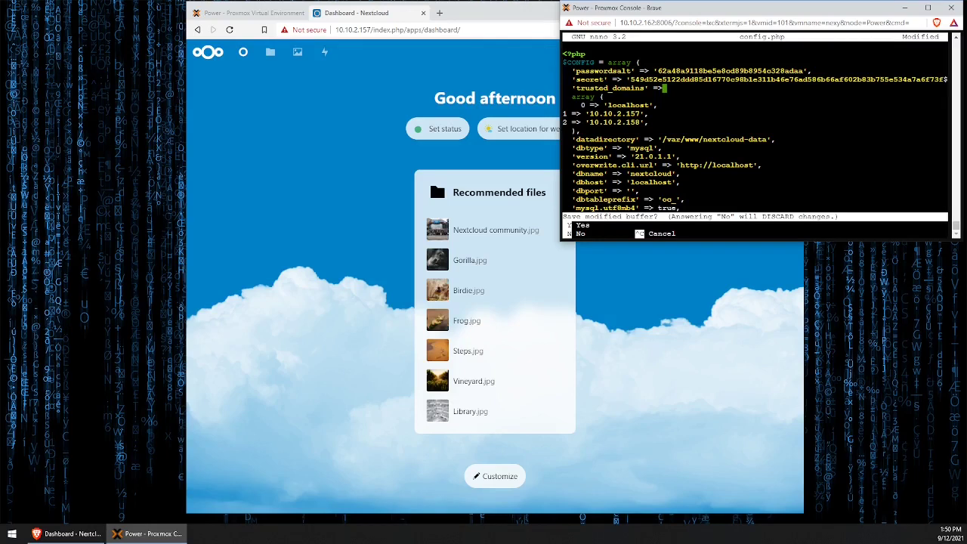
key("y")
key("Return")
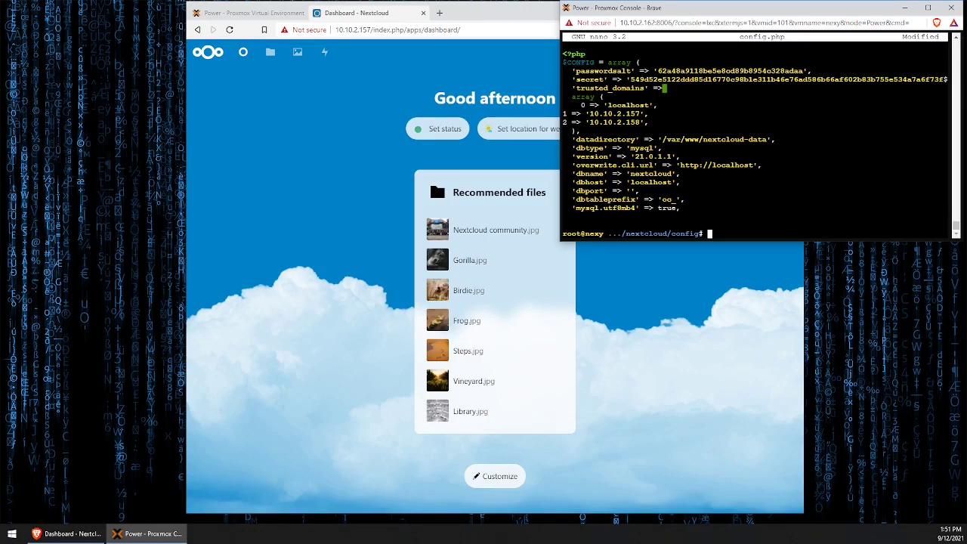
- Bring the Nextcloud Dashboard window at 10.10.2.157 to the foreground
left_click(654, 311)
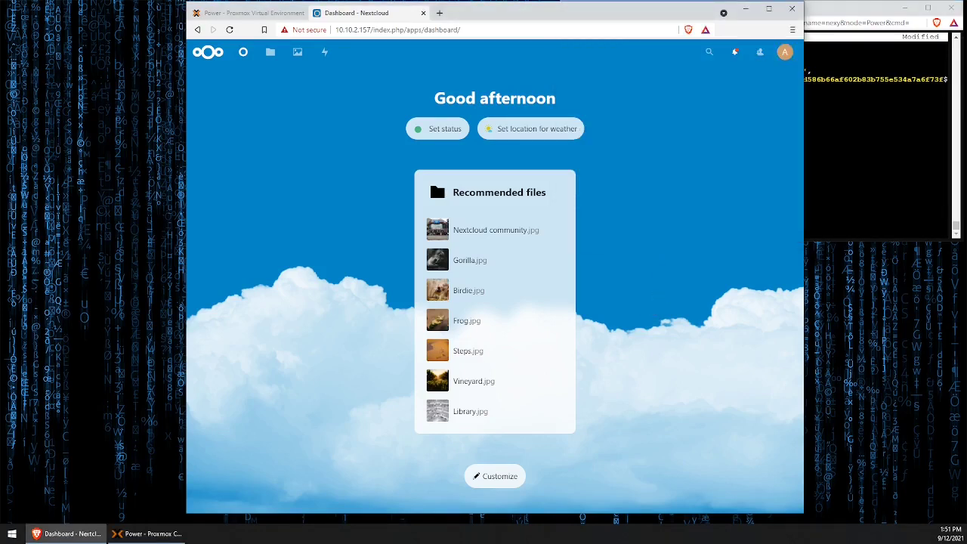